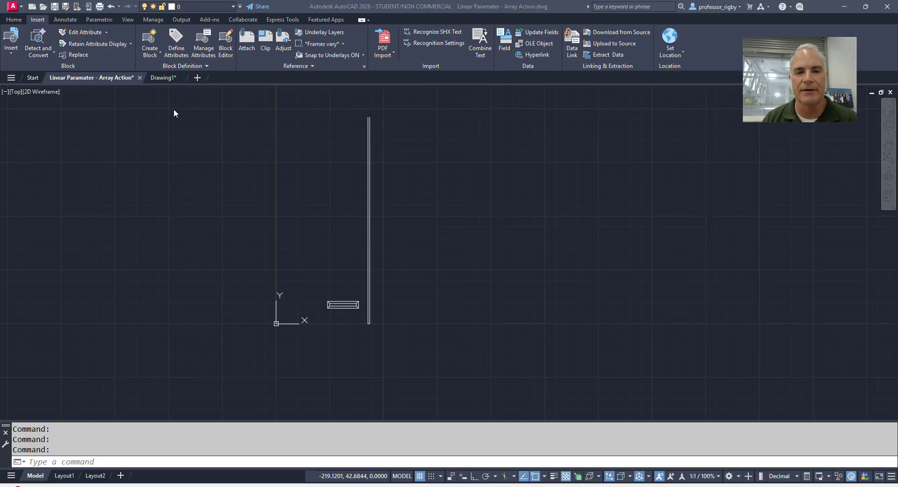
- Switch to Drawing1 and insert the Stall block at the endpoint where the short vertical red line meets the horizontal one
left_click(164, 82)
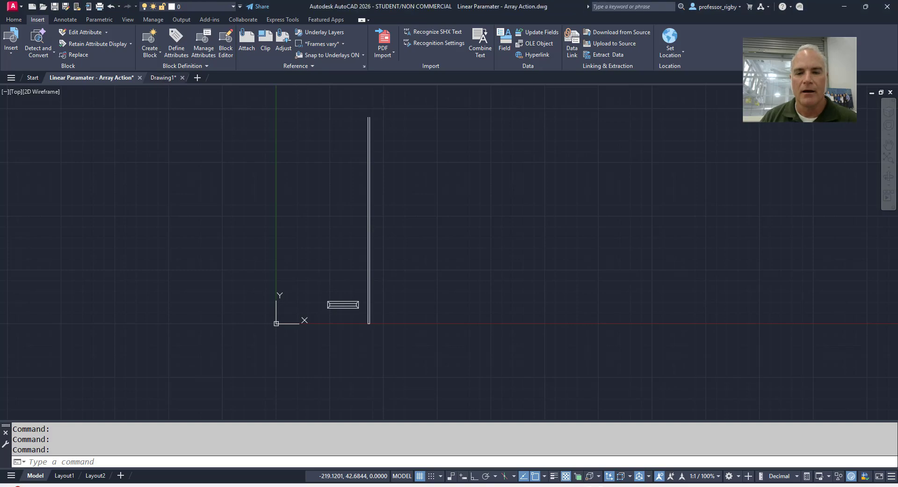
left_click(171, 82)
scroll(293, 299, "up", 3)
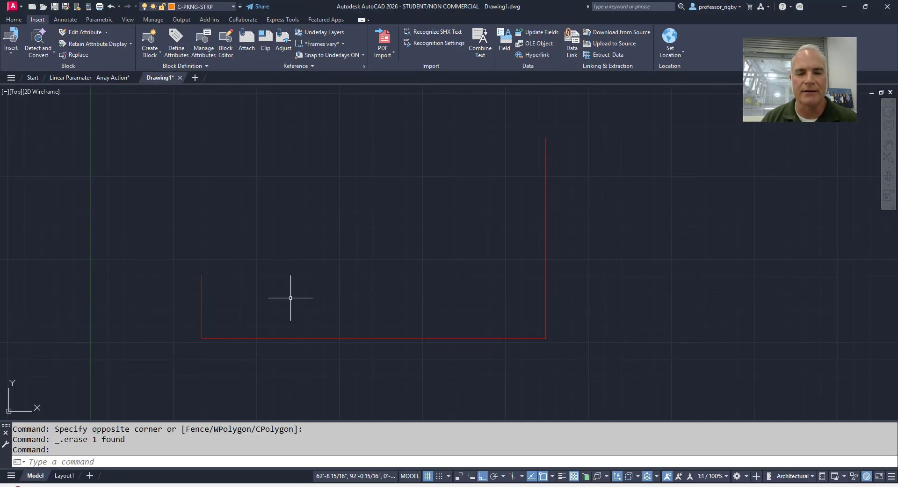
middle_click_drag(273, 306, 300, 260)
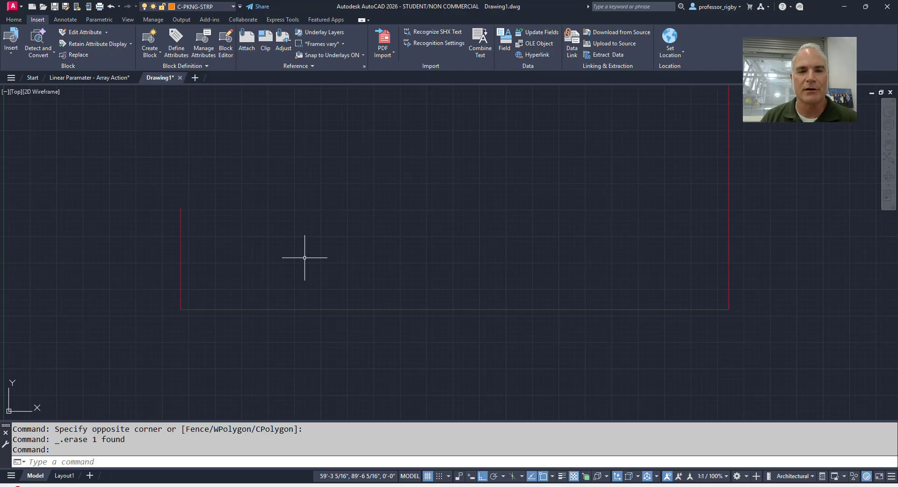
left_click(11, 49)
left_click(36, 125)
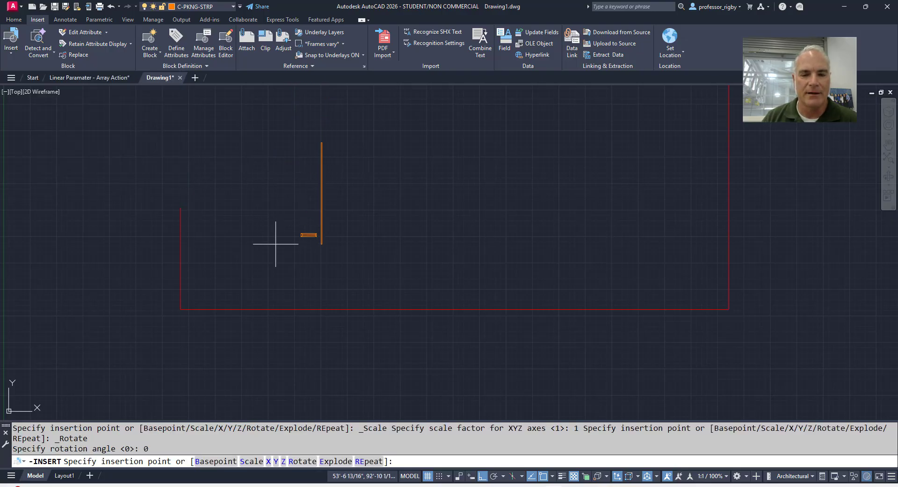
right_click(236, 330, "shift")
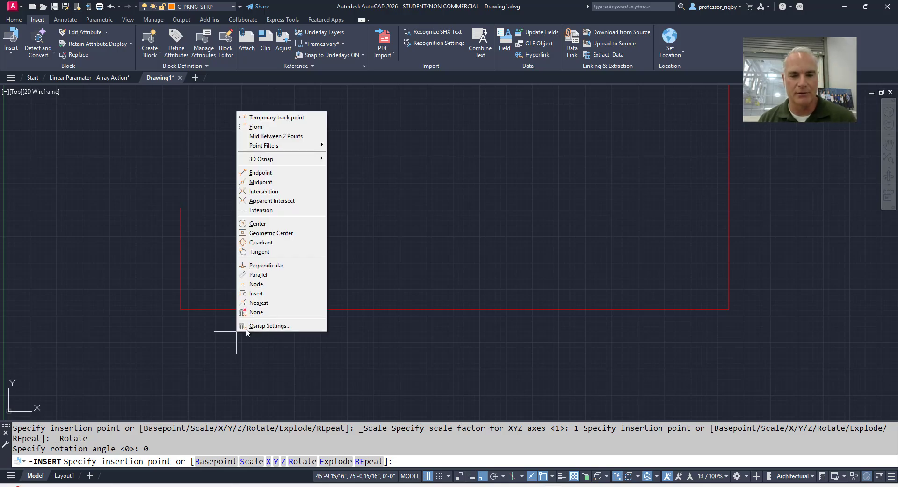
left_click(260, 174)
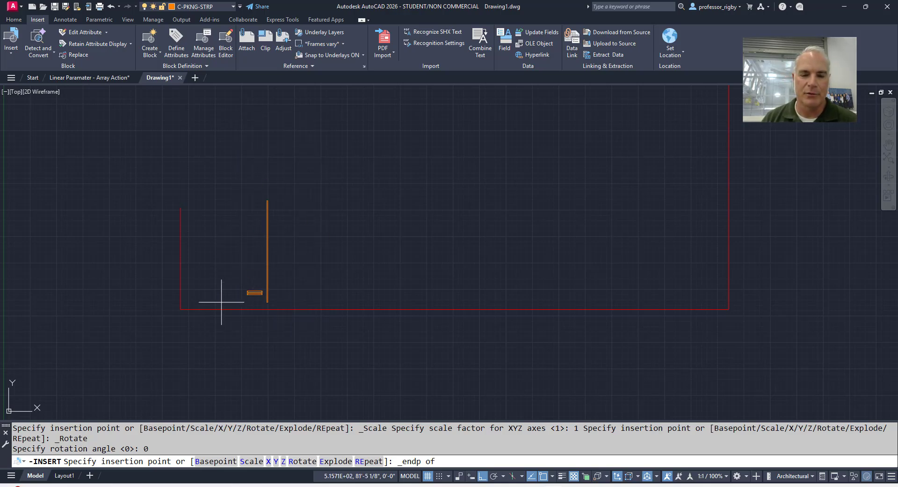
left_click(209, 308)
scroll(204, 321, "up", 2)
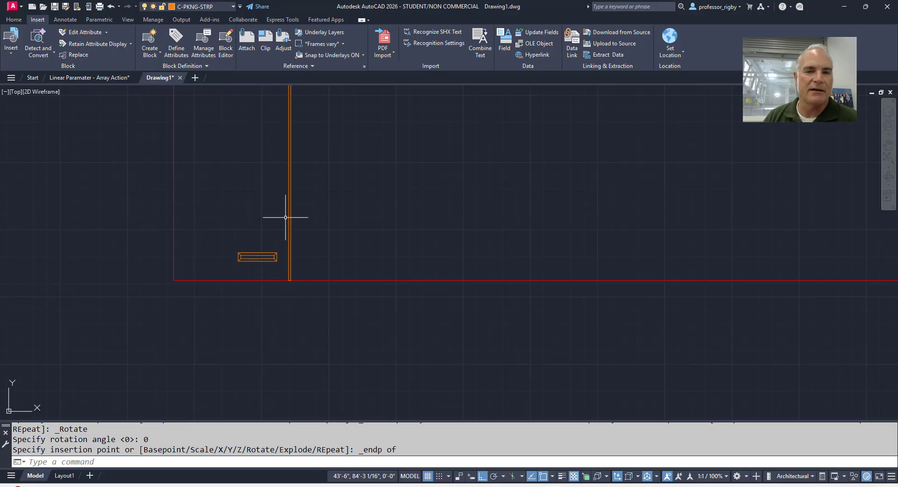
- Stretch the inserted Stall block along the horizontal red line with its linear grip so that it arrays into six stalls
scroll(271, 212, "down", 2)
middle_click_drag(270, 212, 279, 247)
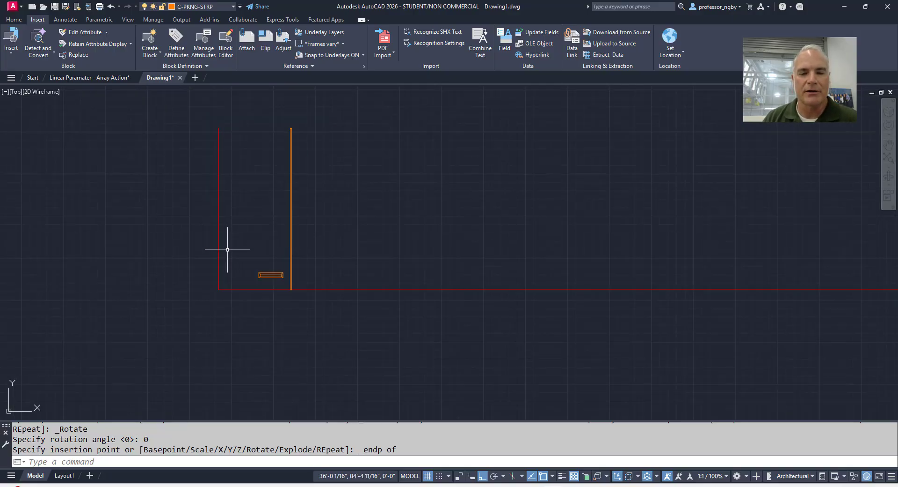
left_click(316, 261)
left_click(284, 235)
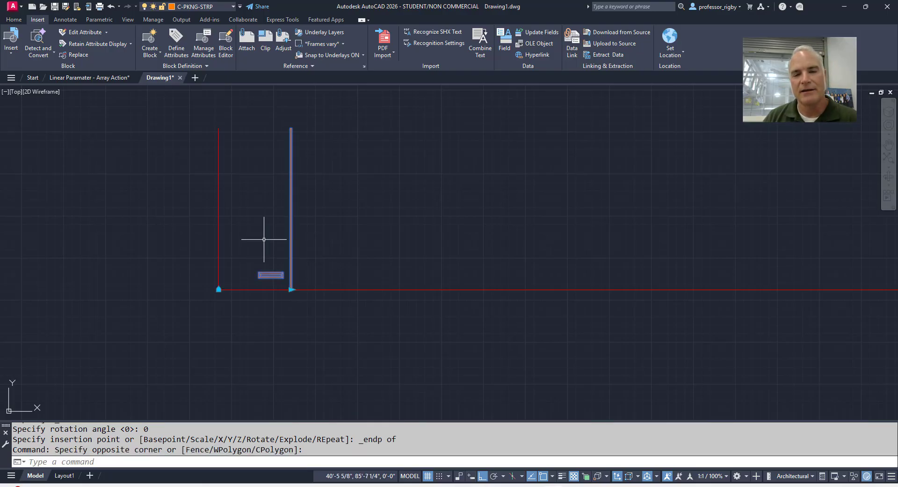
left_click(291, 290)
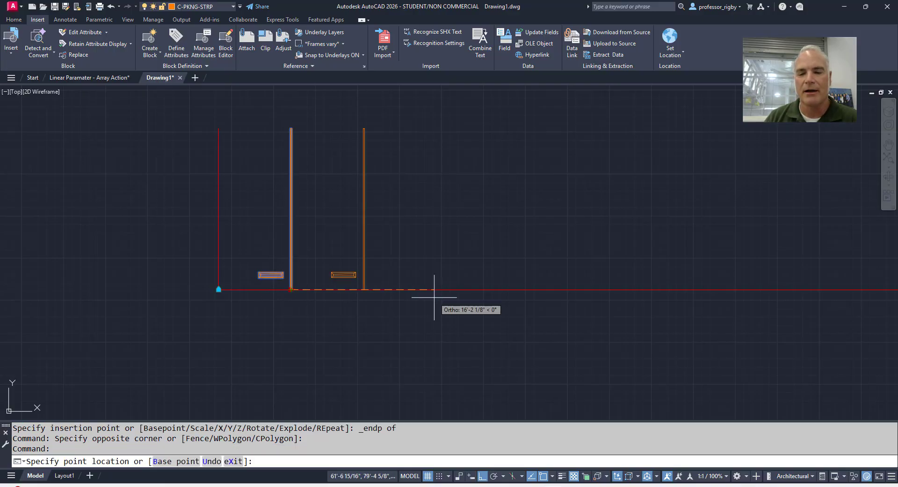
left_click(677, 288)
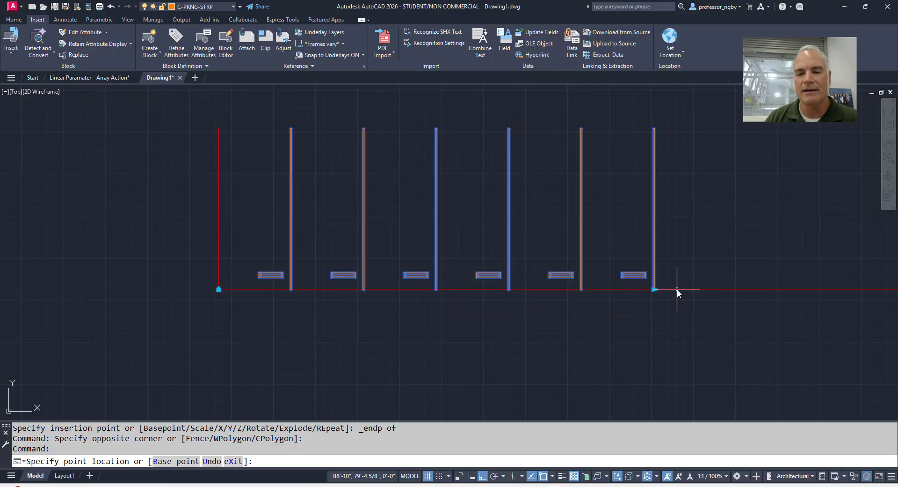
middle_click_drag(570, 351, 325, 365)
scroll(366, 398, "down", 1)
middle_click_drag(365, 398, 345, 377)
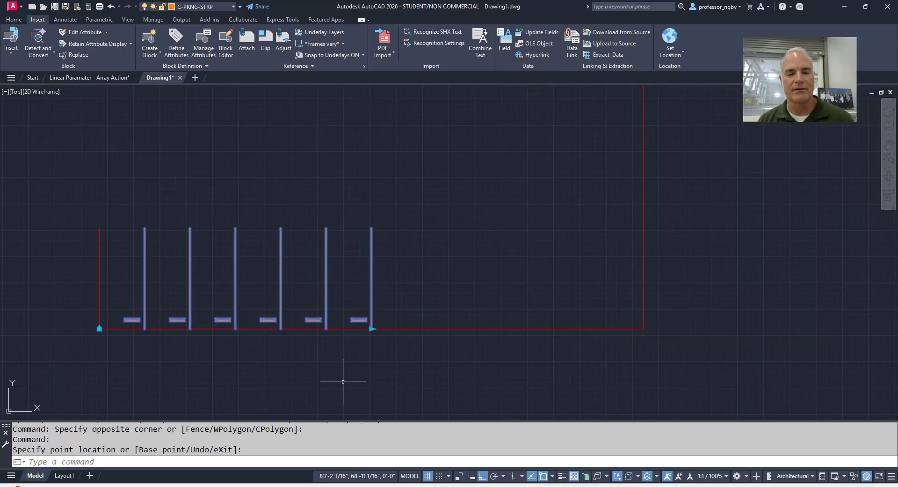
key("Escape")
- Insert another Stall block at the upper endpoint of the long vertical red line, aligned with that line
middle_click_drag(589, 266, 487, 372)
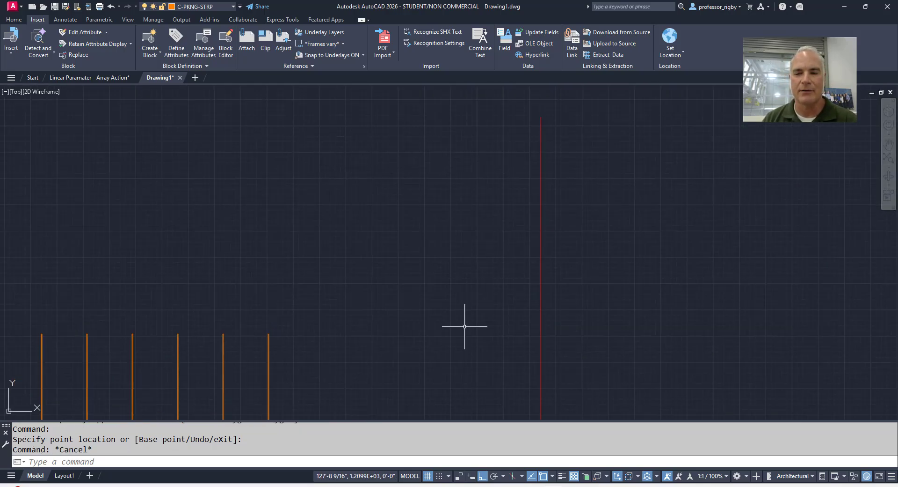
left_click(10, 49)
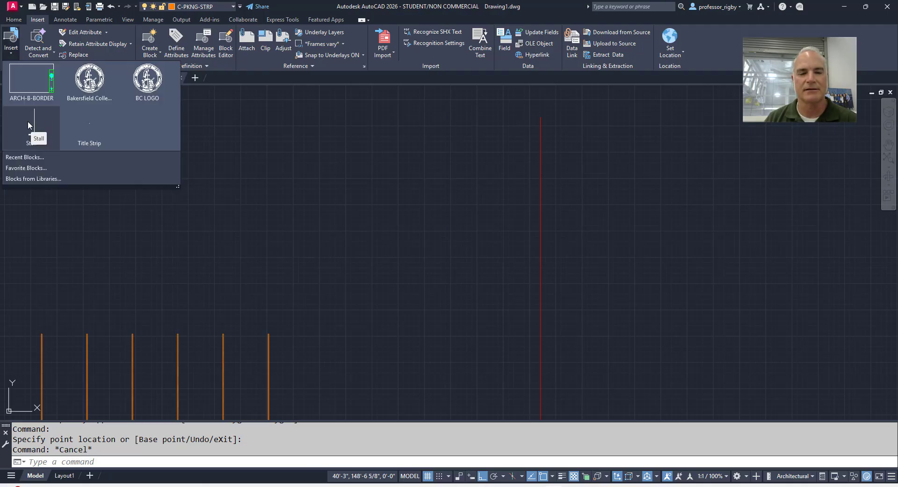
left_click(28, 125)
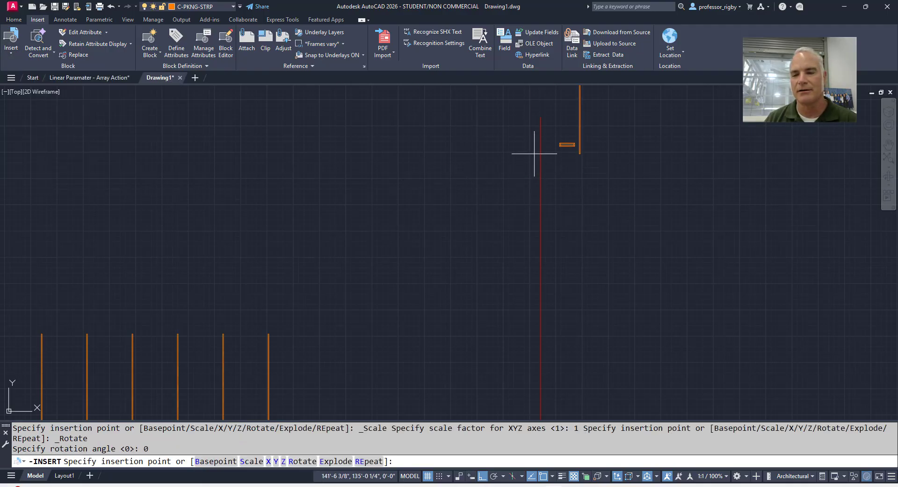
right_click(505, 179, "shift")
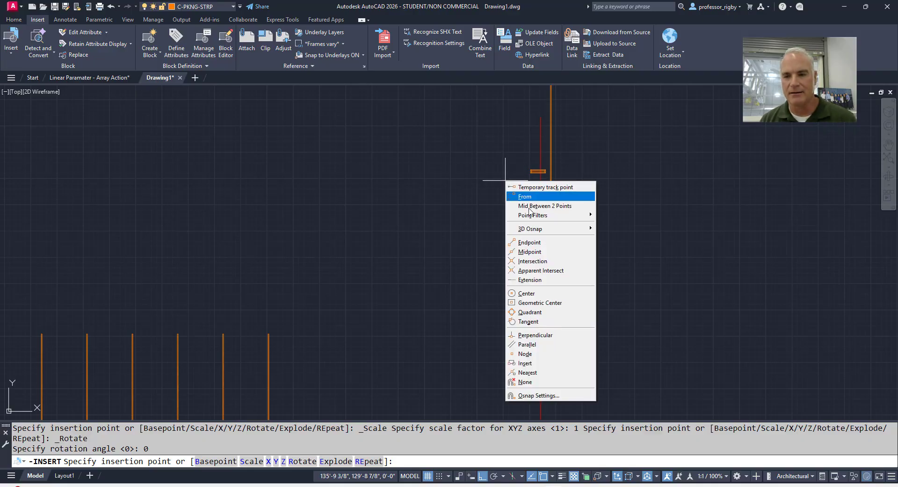
left_click(529, 241)
left_click(536, 193)
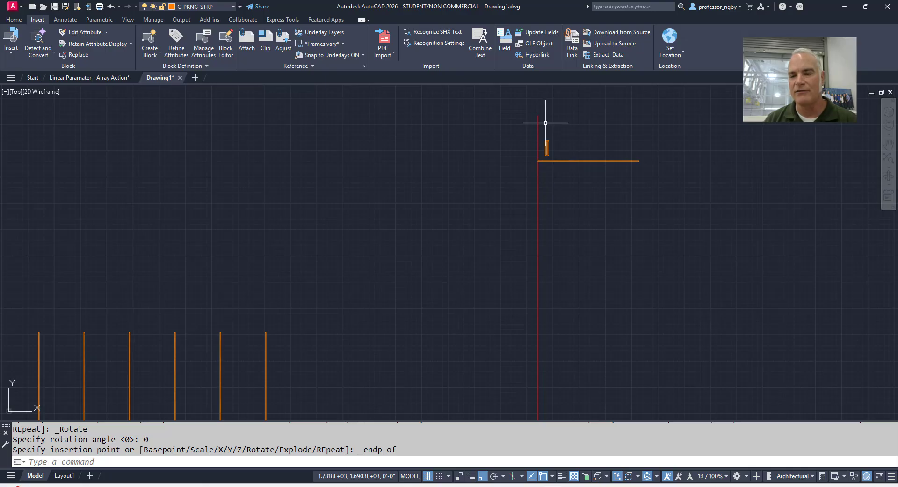
- Stretch the second Stall block down the long vertical red line with its linear grip to array more stalls
left_click(578, 177)
left_click(565, 151)
left_click(538, 160)
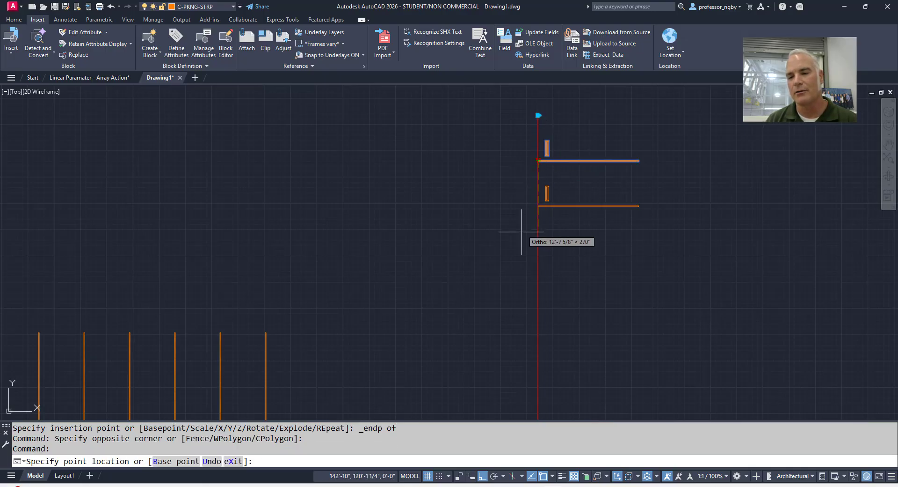
middle_click_drag(517, 240, 482, 177)
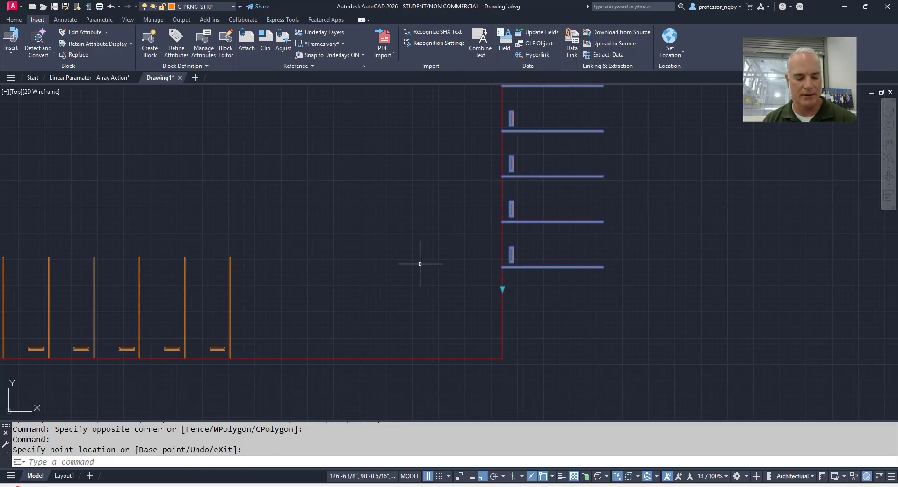
key("Escape")
scroll(425, 220, "up", 4)
scroll(424, 219, "down", 4)
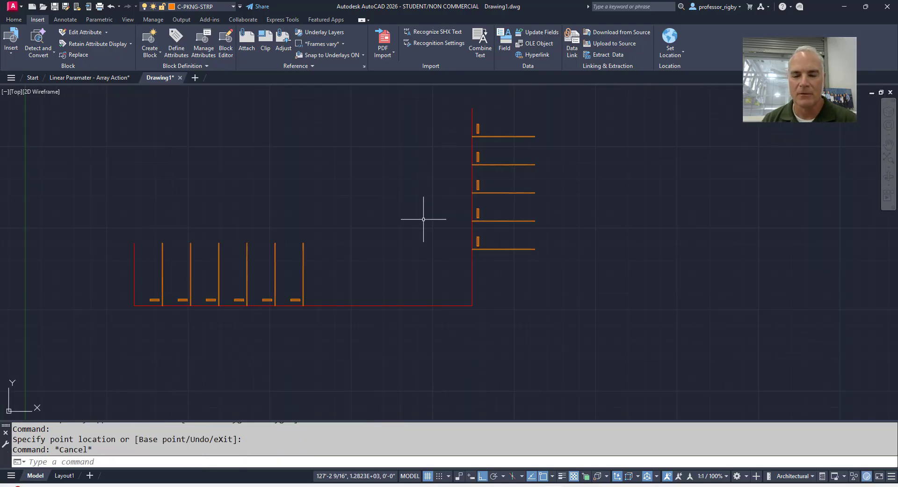
middle_click_drag(425, 219, 479, 266)
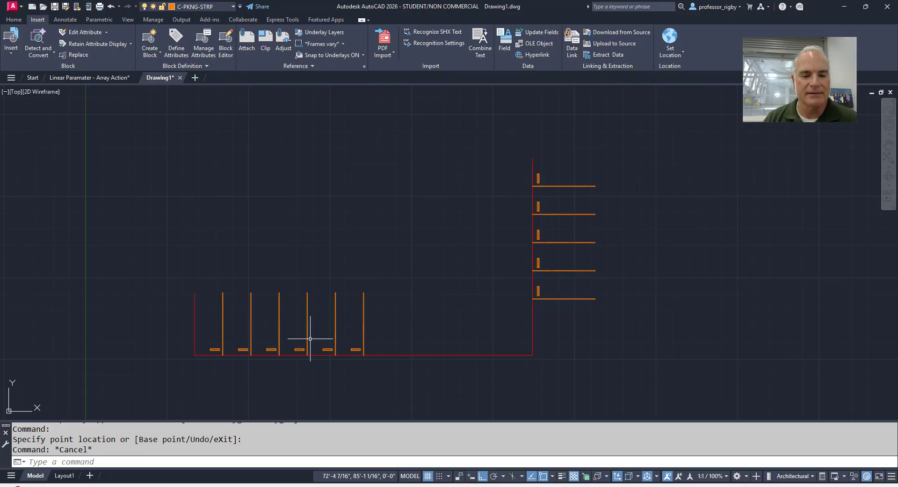
- View the Layout1 title sheet and return to the Linear Paramater - Array Action drawing
left_click(64, 475)
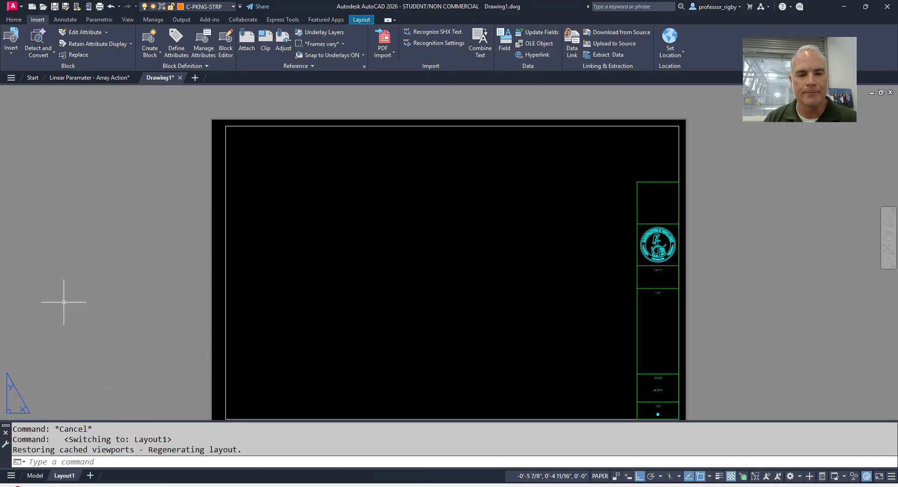
left_click(82, 77)
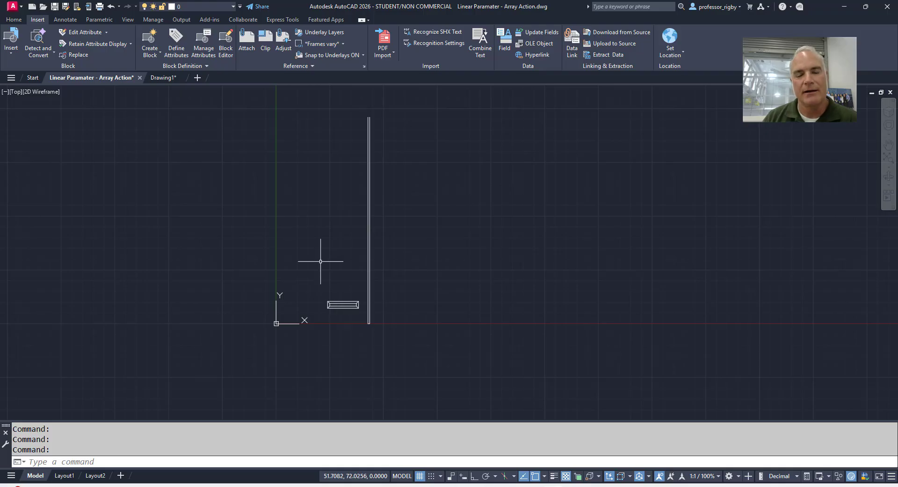
middle_click_drag(321, 260, 337, 268)
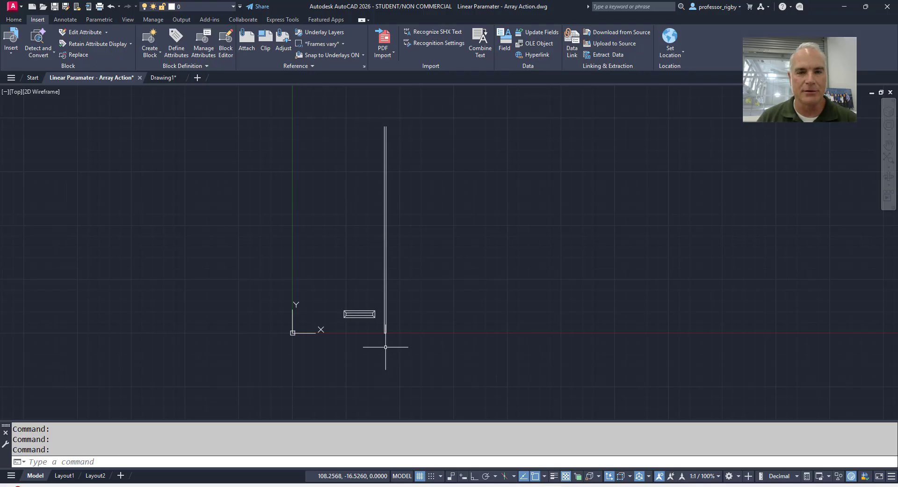
- Define a block named Stall from the stripe and wheel stop geometry, with the base point at 0,0,0 and the source objects deleted
type("b")
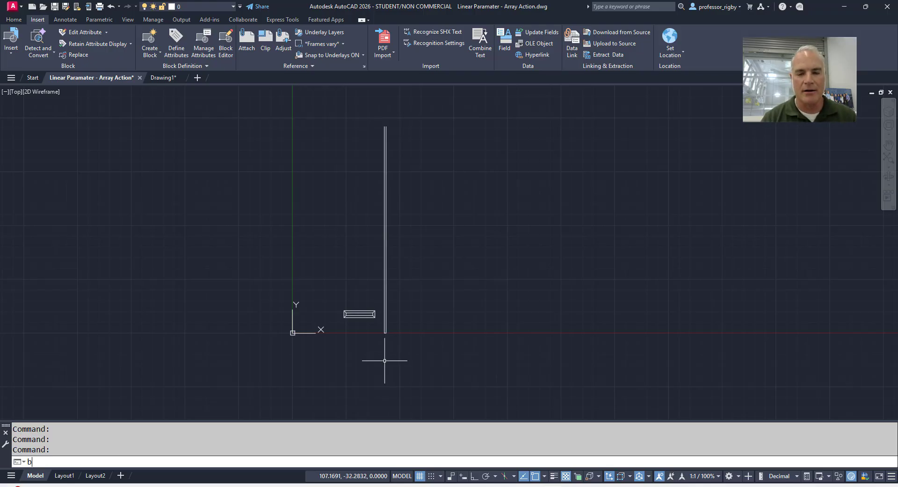
key("Return")
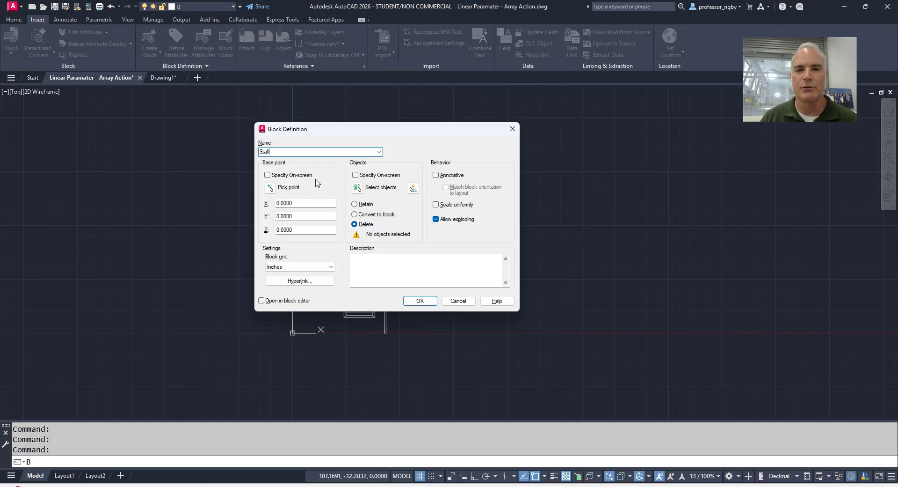
left_click(269, 153)
left_click(269, 153)
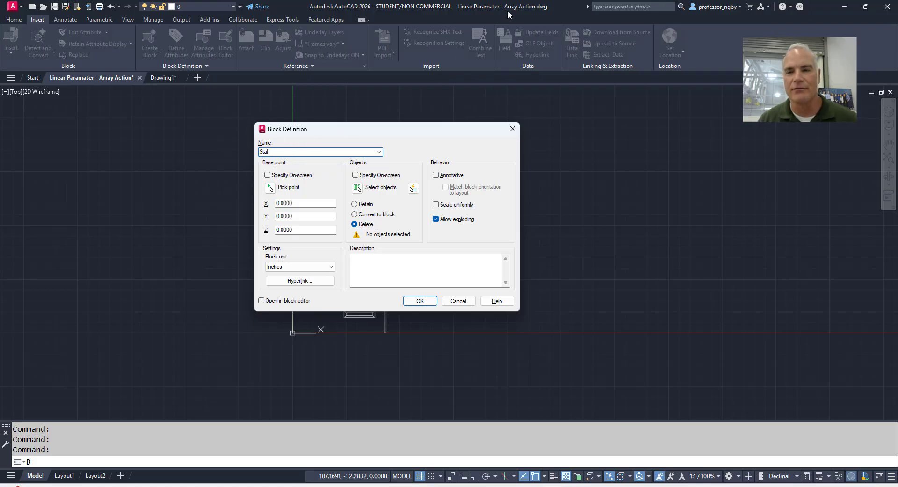
double_click(281, 151)
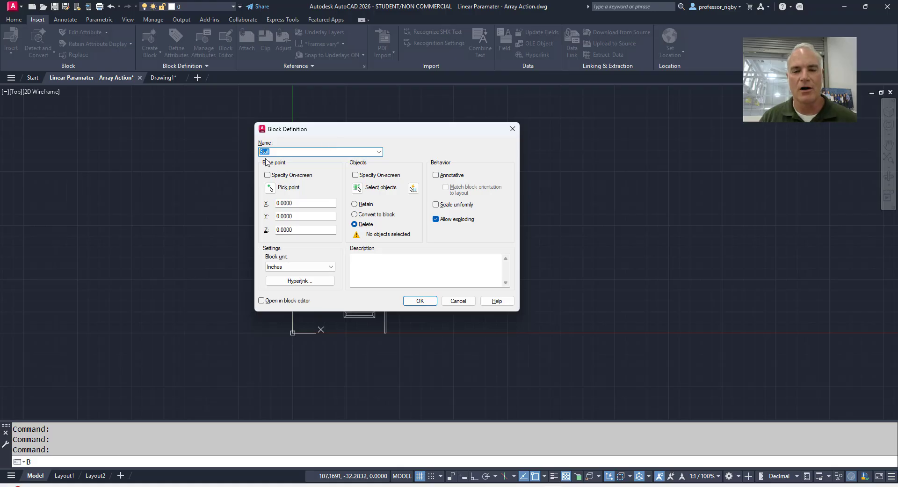
left_click(357, 187)
left_click(407, 354)
left_click(322, 225)
key("Return")
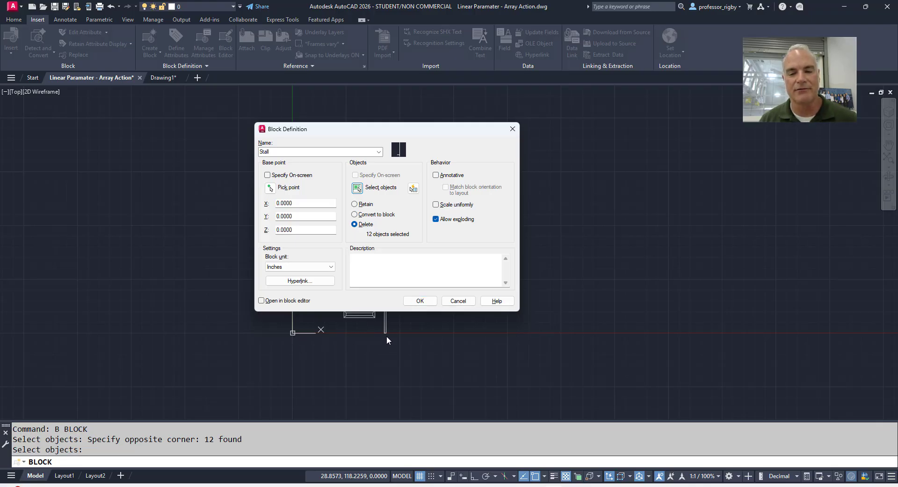
left_click(412, 302)
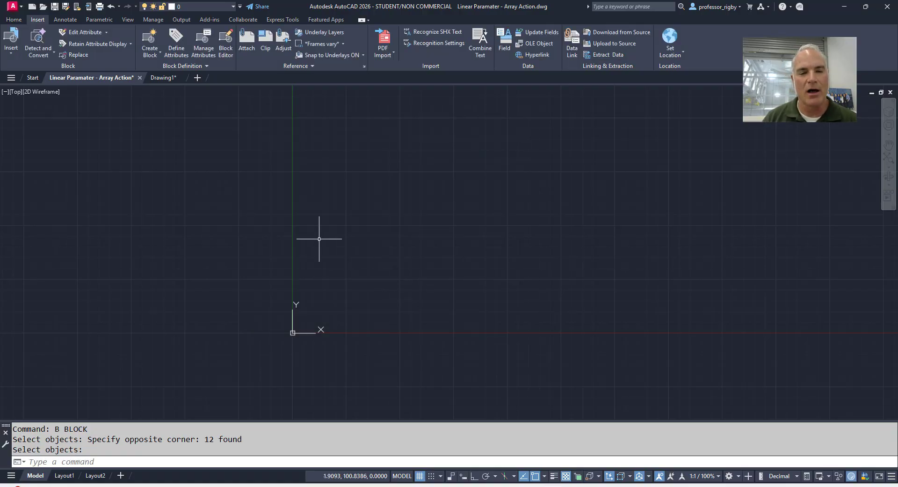
- Check the drawing's insertable blocks and open the Stall block definition in the Block Editor
left_click(11, 54)
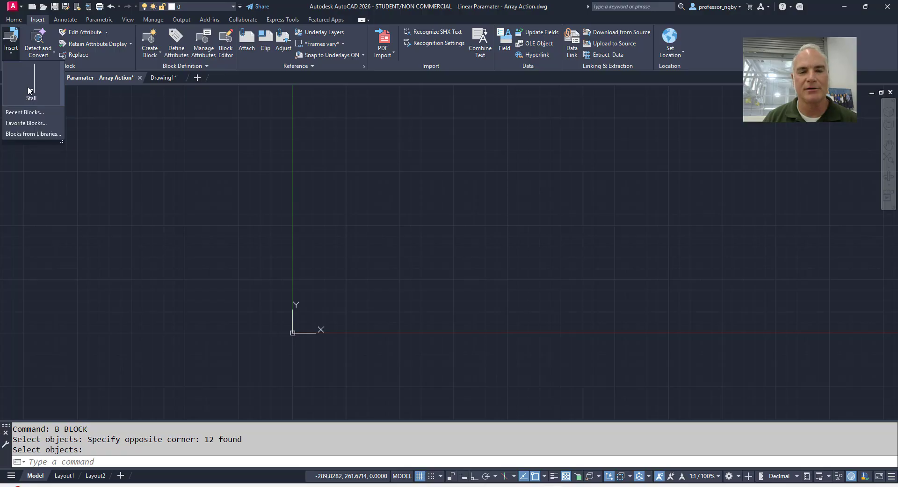
key("Escape")
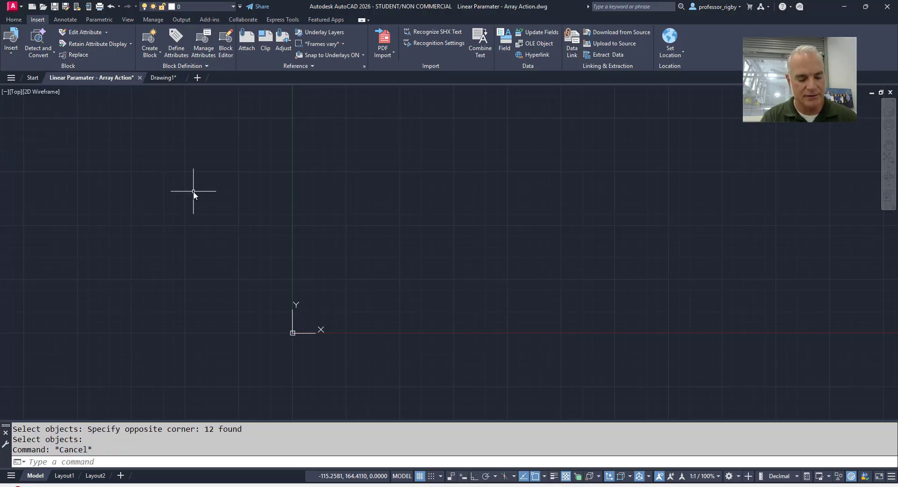
type("BE")
key("Return")
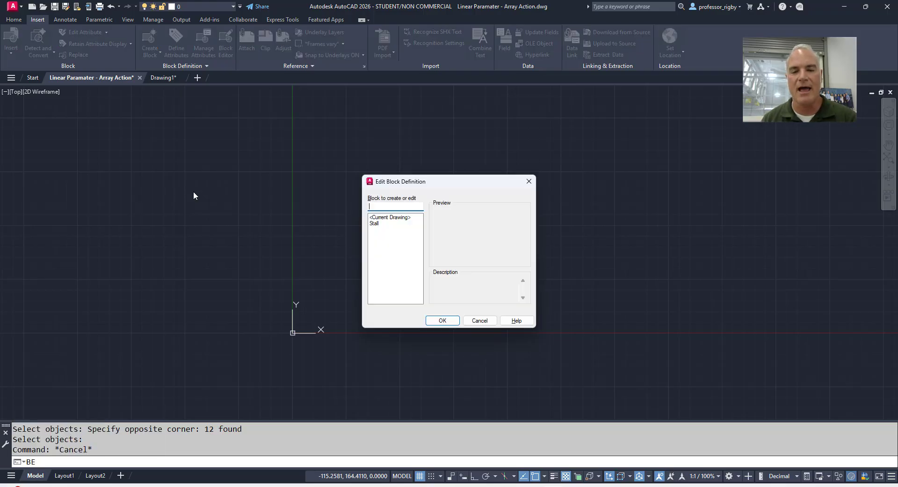
left_click(374, 224)
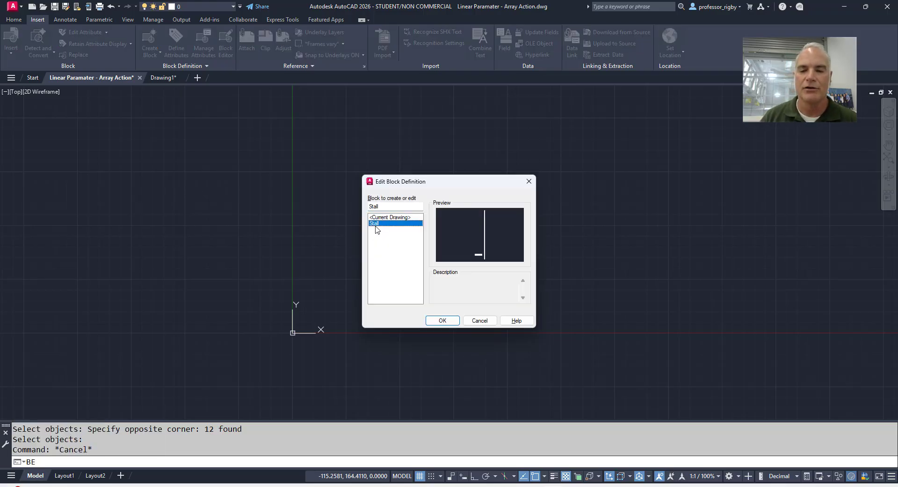
left_click(442, 321)
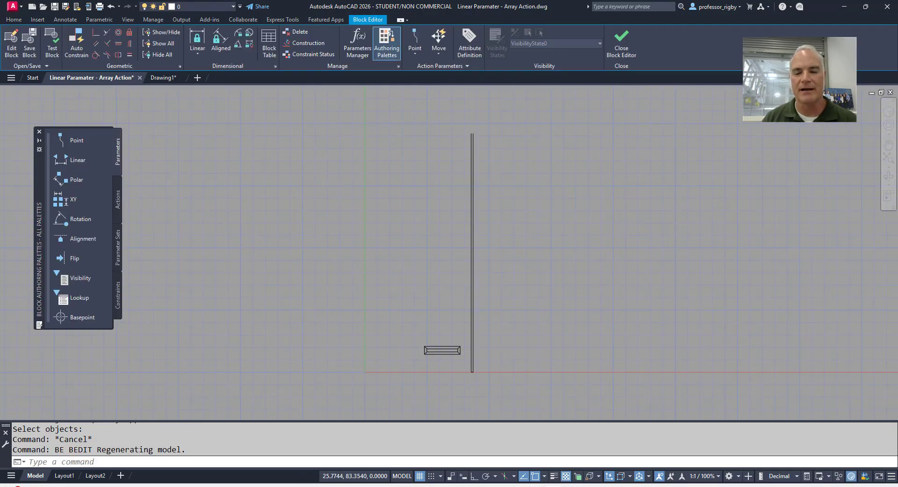
- Add a Basepoint parameter to the Stall block at 0,0
scroll(391, 289, "up", 2)
middle_click_drag(390, 289, 381, 258)
scroll(381, 245, "down", 2)
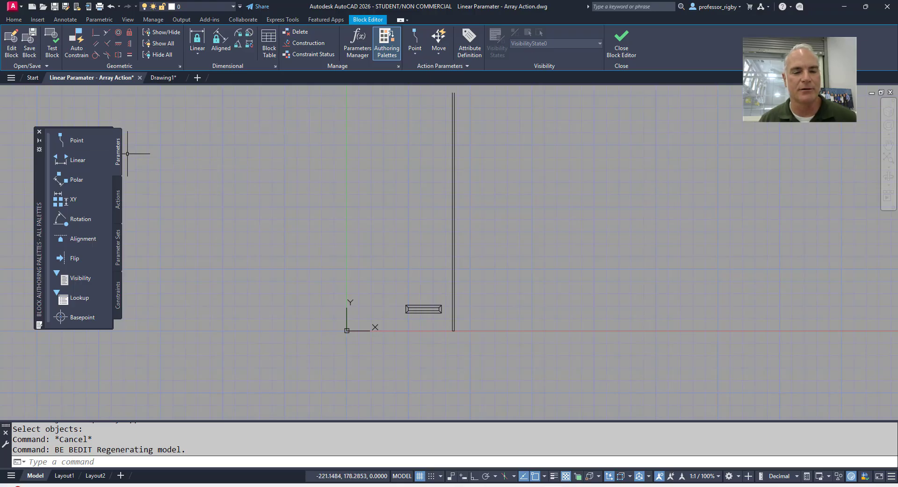
left_click(69, 318)
type("0,0")
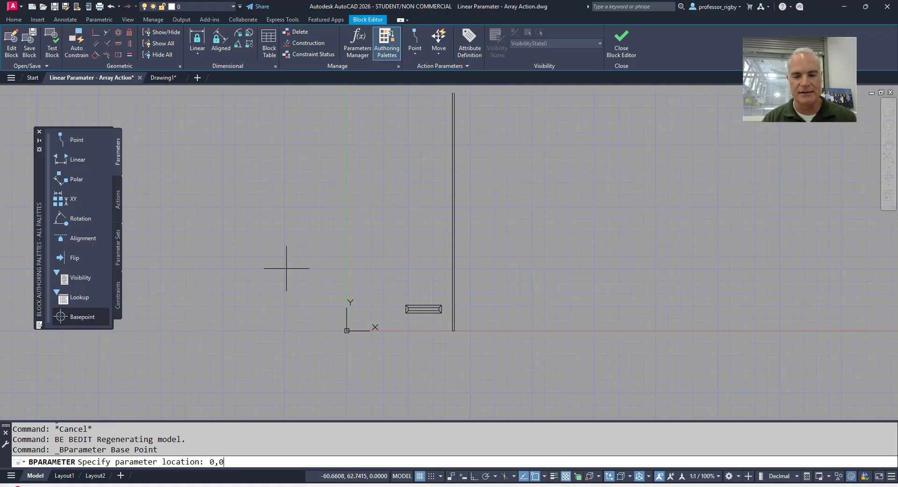
key("Return")
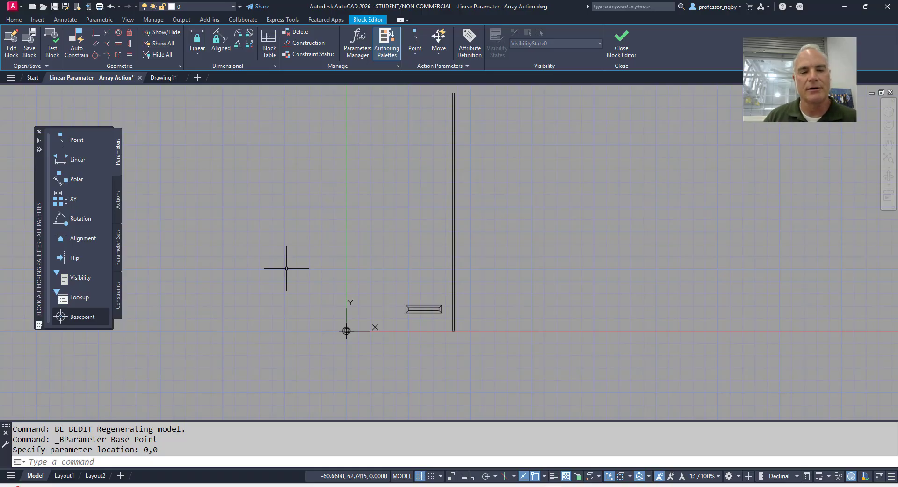
- Add a perpendicular Alignment parameter based at 0,0, with its direction running to the midpoint of the stripe's lower end
left_click(79, 237)
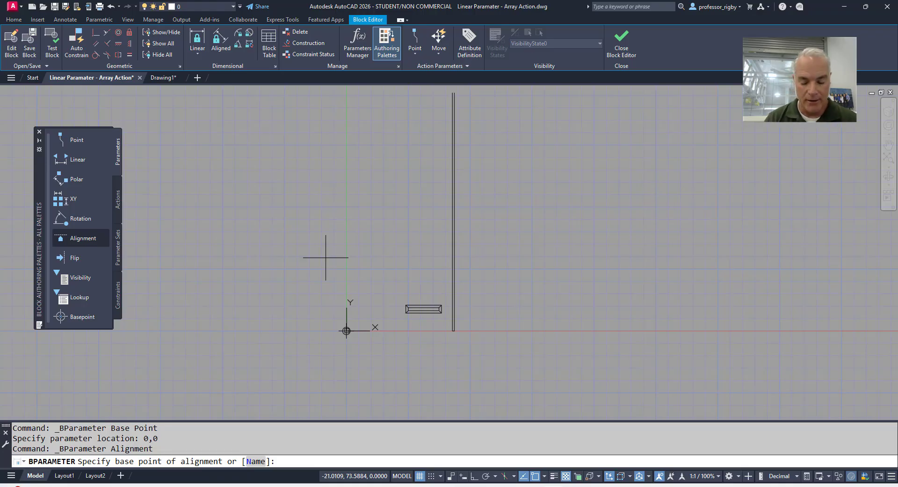
type("0,0")
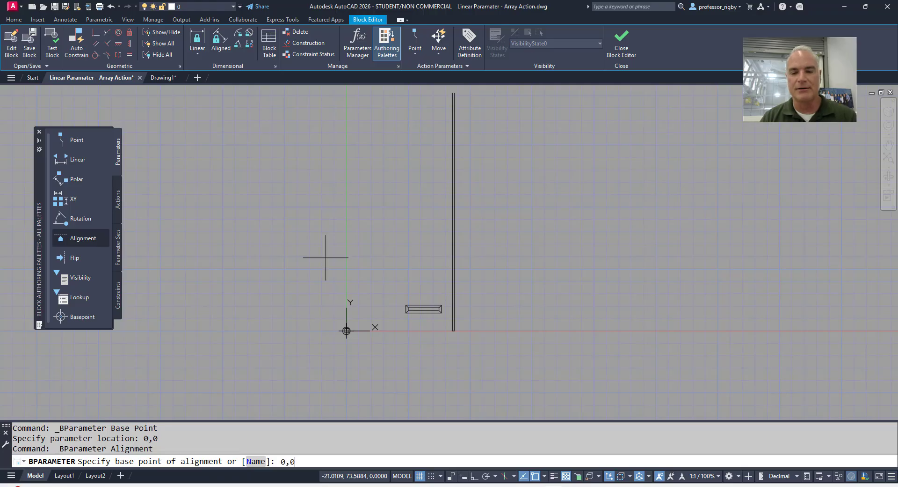
key("Return")
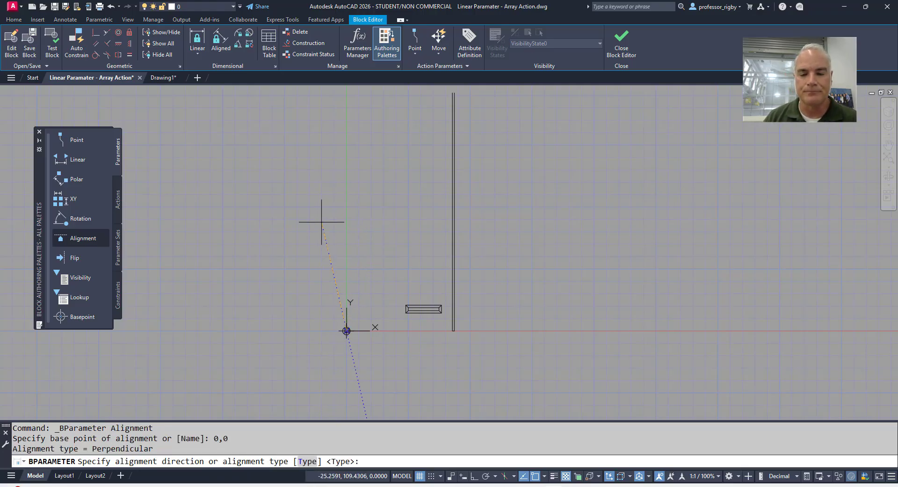
middle_click_drag(408, 238, 402, 224)
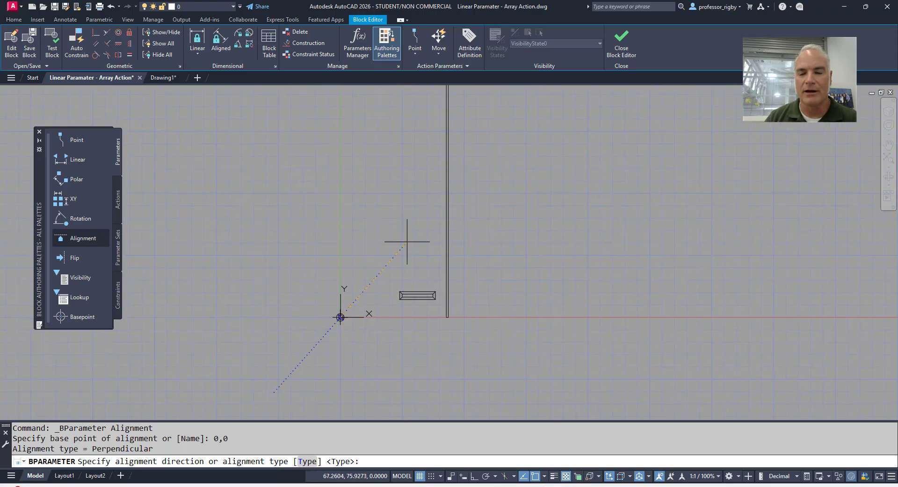
scroll(442, 333, "up", 3)
scroll(469, 318, "up", 1)
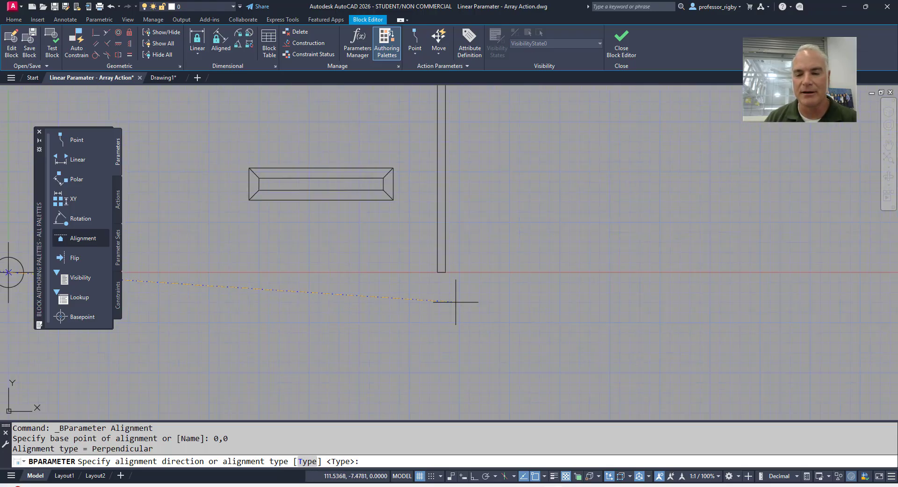
left_click(442, 272)
scroll(343, 281, "down", 3)
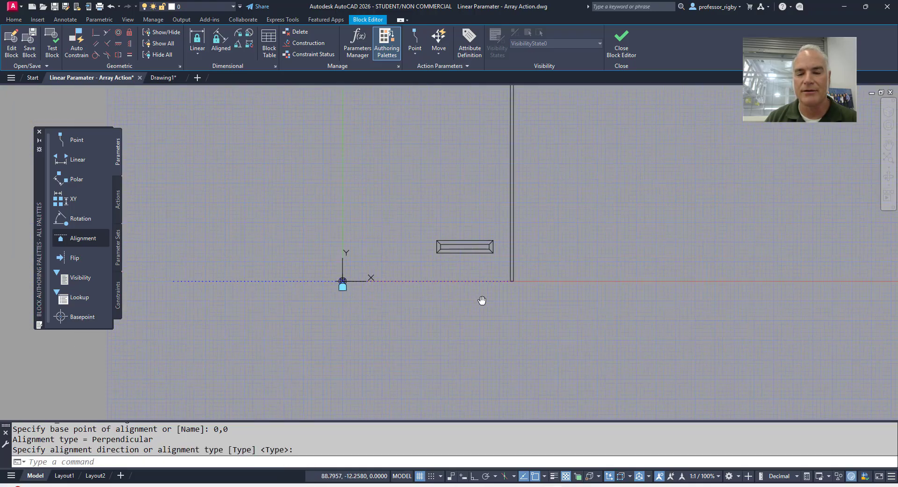
middle_click_drag(343, 281, 377, 276)
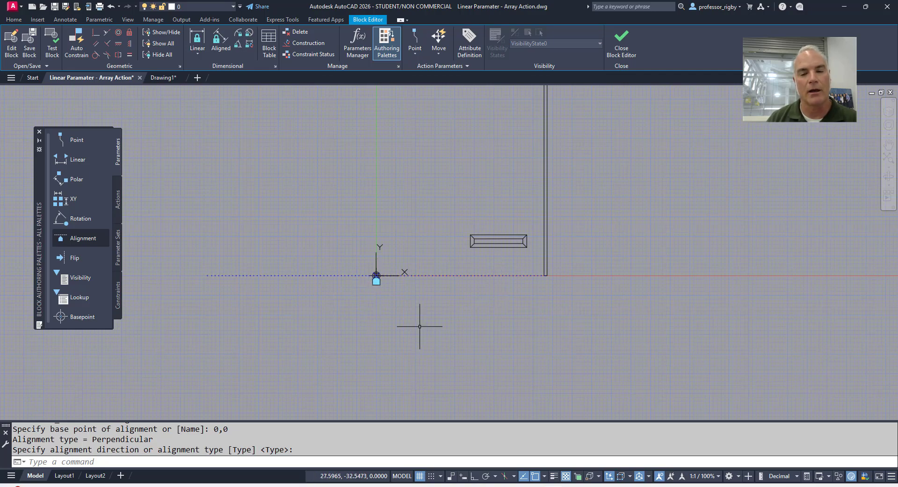
- Reverse the alignment parameter with its end grip so the marker sits above the baseline, and clear the selection
scroll(378, 295, "up", 2)
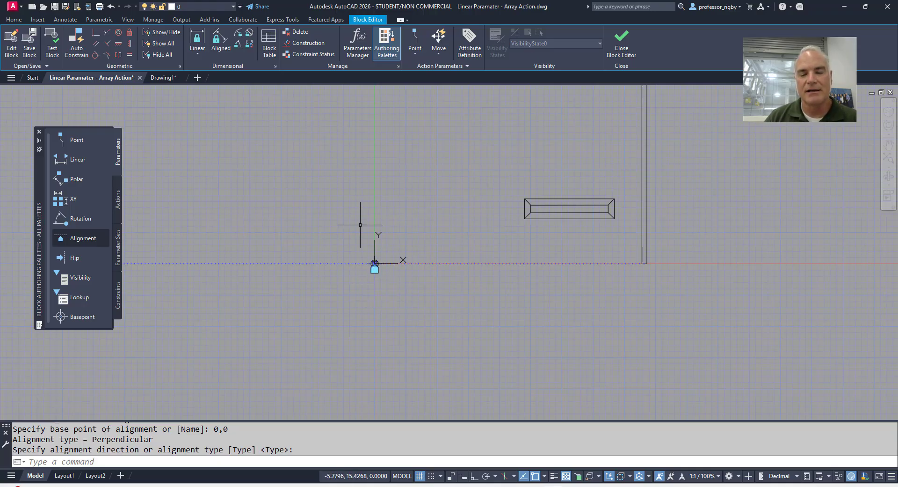
left_click(297, 239)
left_click(290, 310)
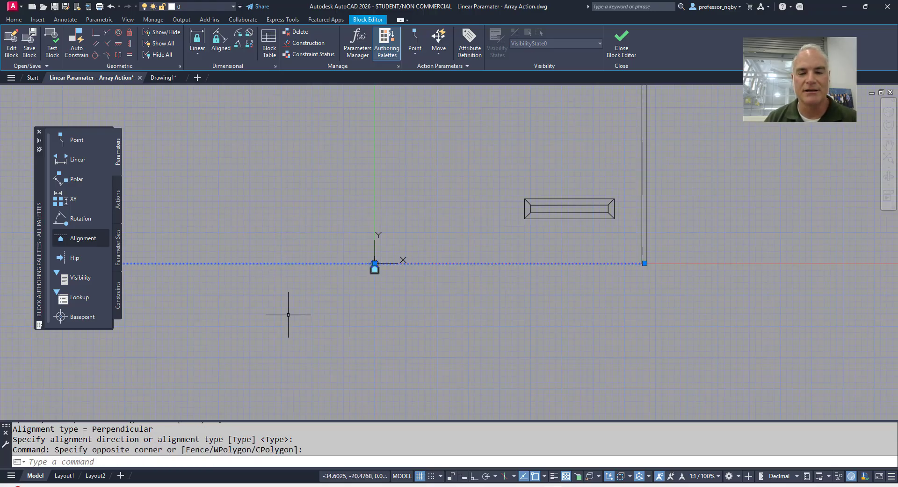
scroll(292, 311, "up", 2)
scroll(297, 317, "down", 4)
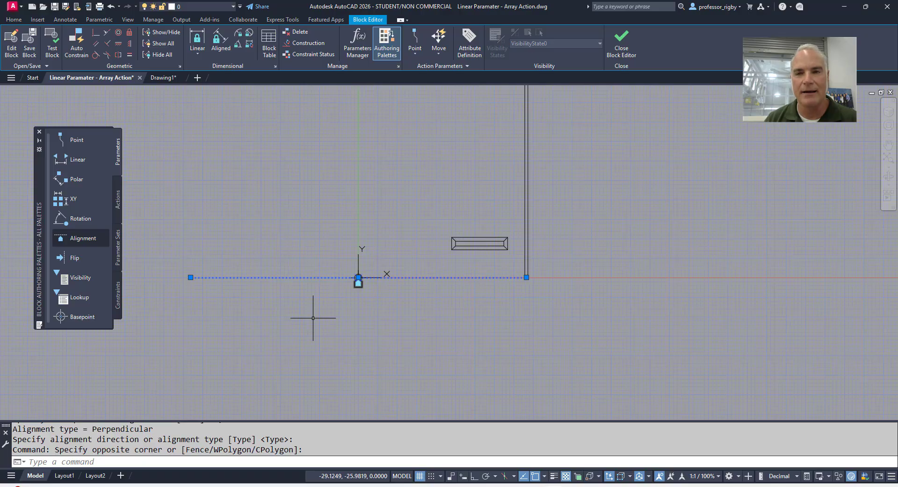
left_click(190, 277)
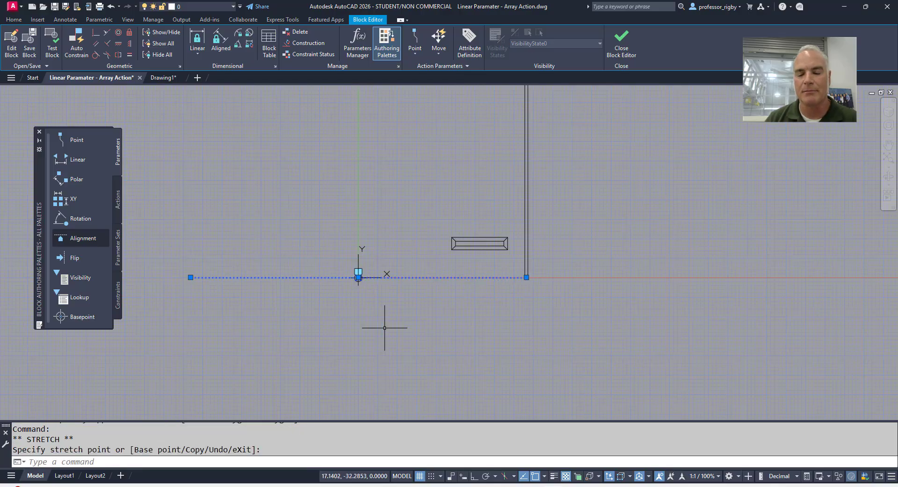
key("Escape")
key("Escape")
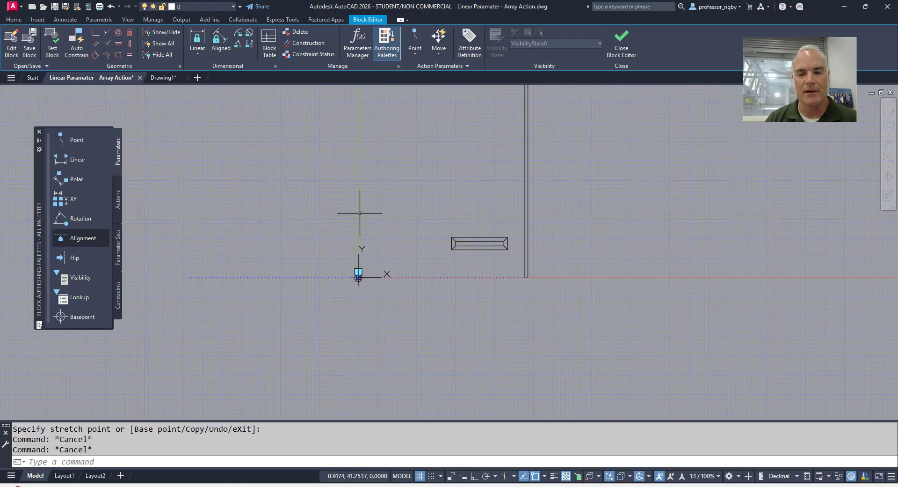
- Add a Linear parameter described as "Add stalls" from 0,0 to the midpoint of the stripe's lower end, with the label below
left_click(73, 161)
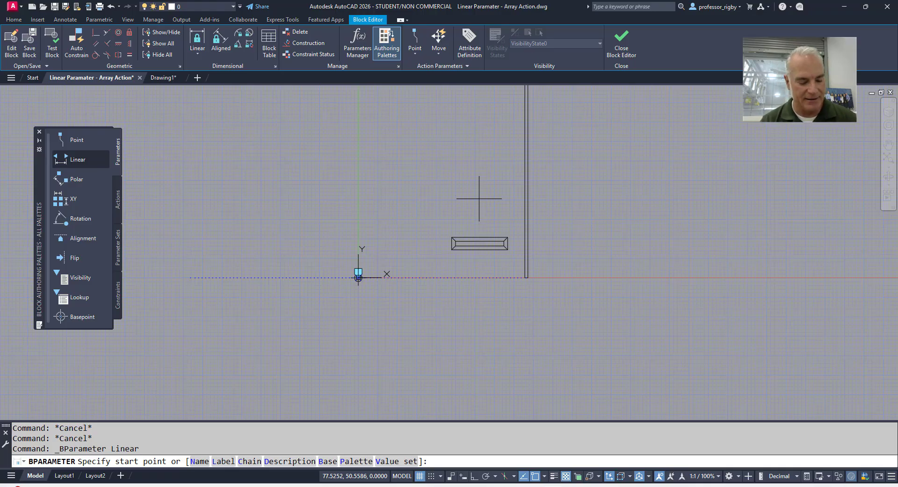
type("d")
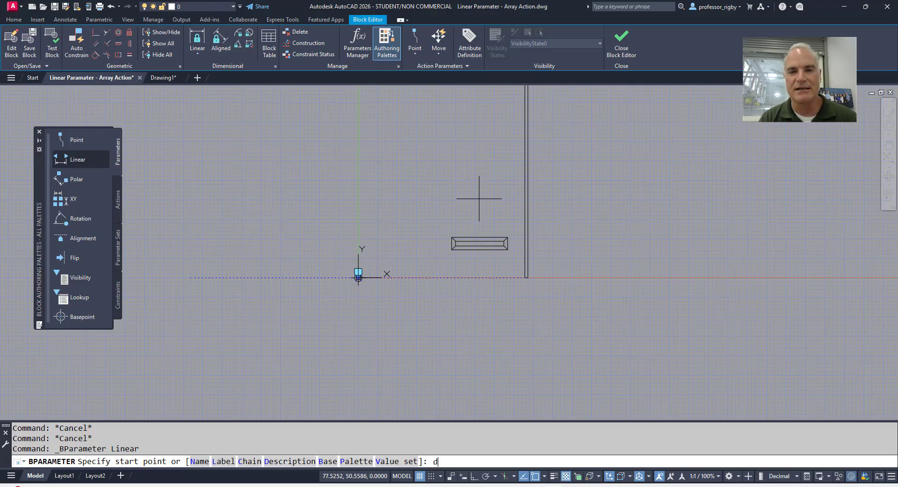
key("Return")
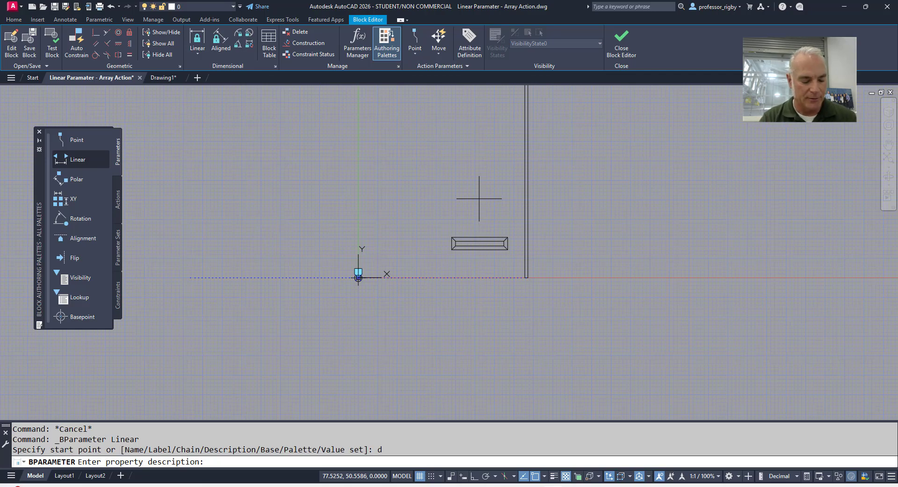
type("Add s")
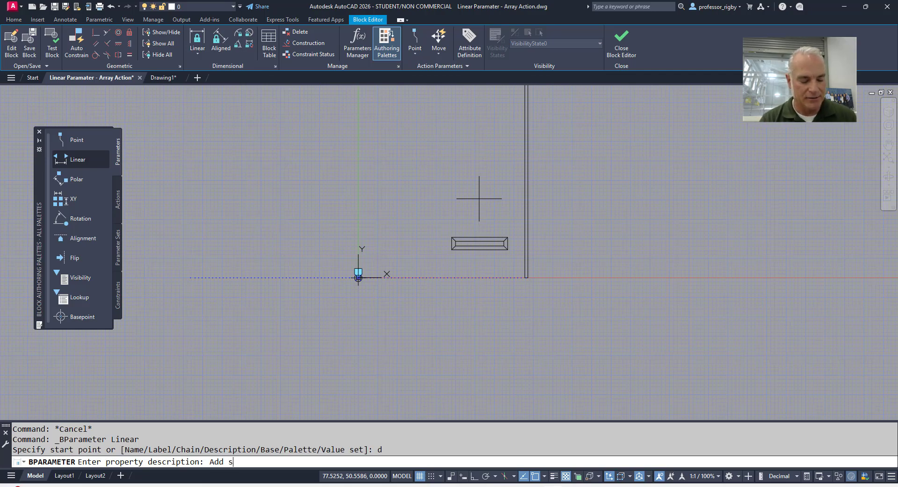
type("talls")
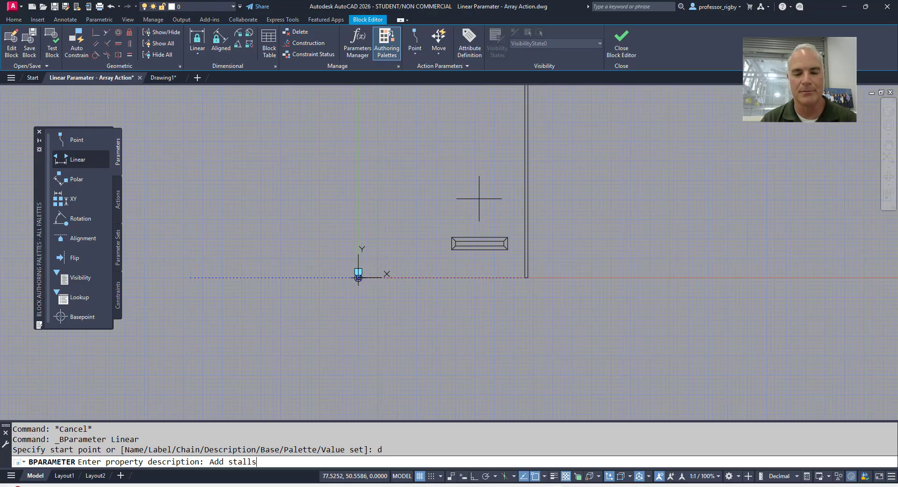
key("Return")
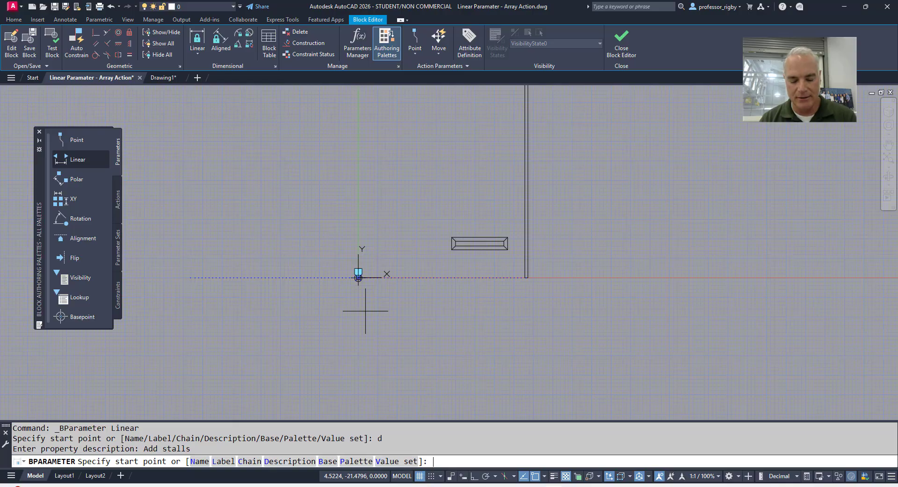
type("0,0")
key("Return")
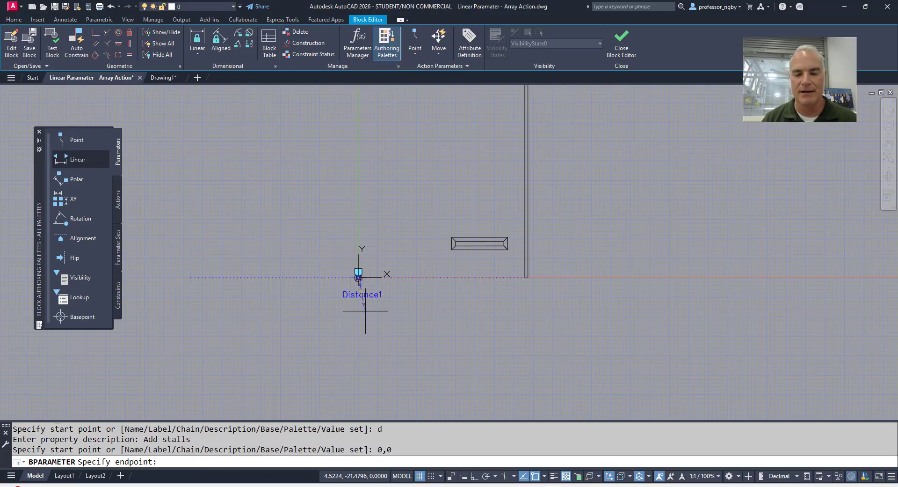
left_click(526, 277)
left_click(473, 317)
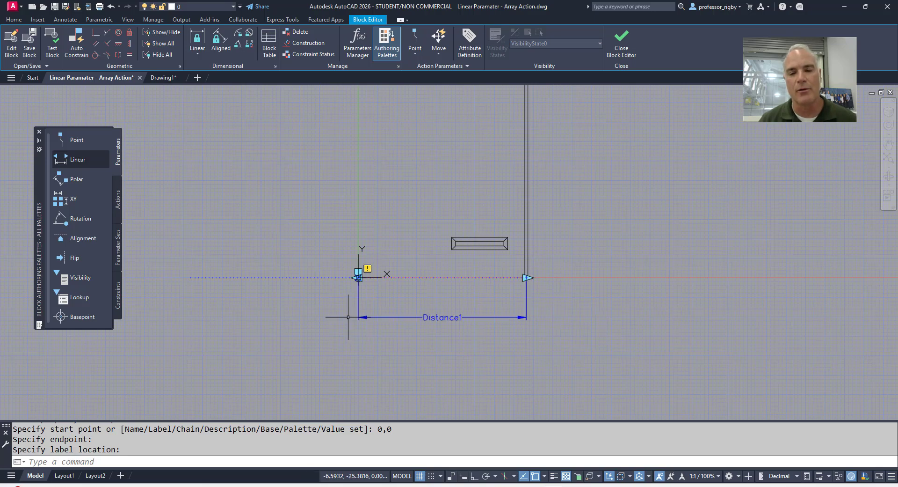
- Erase the linear parameter's grip at the origin and undo the erasure
left_click(353, 278)
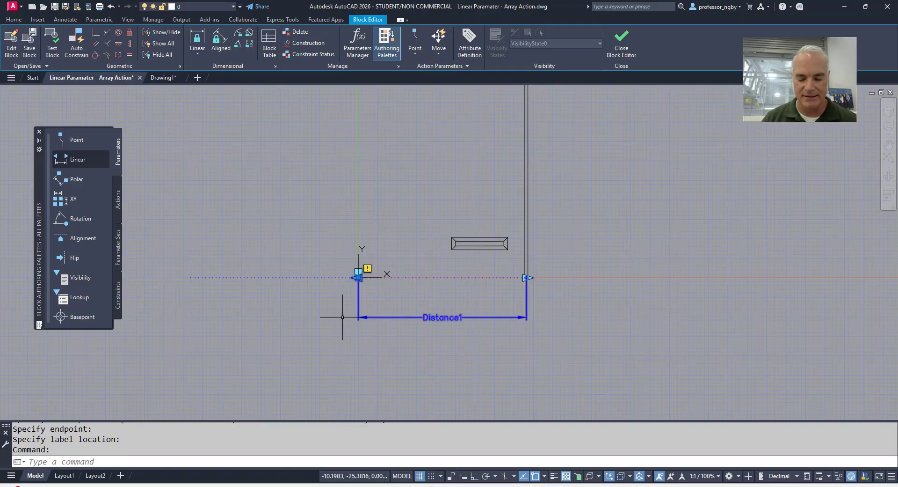
key("Delete")
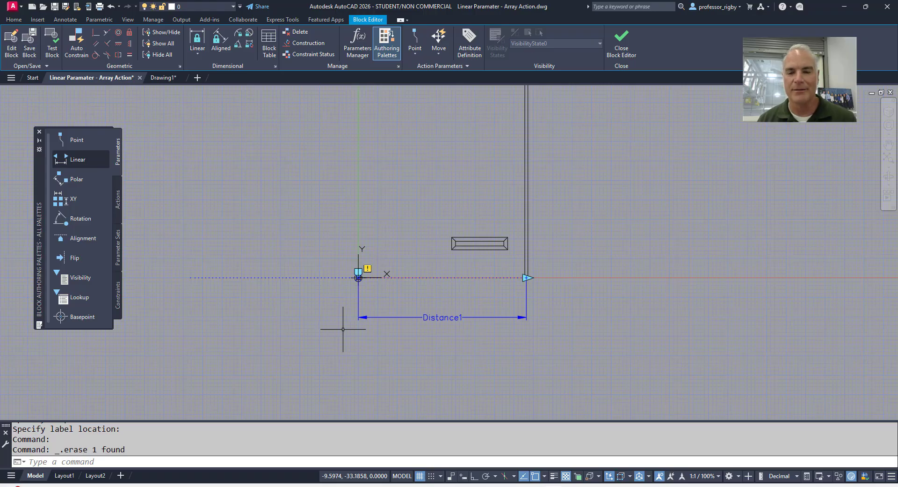
key("ctrl+z")
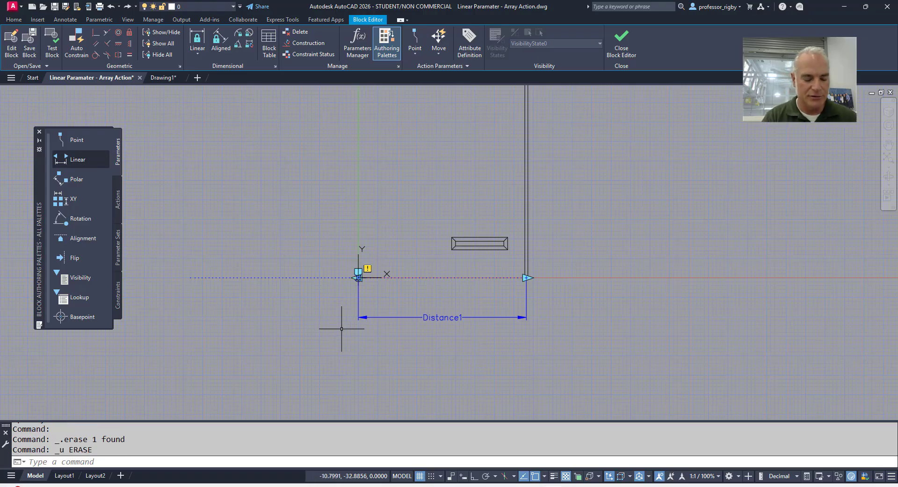
- Set the linear parameter's Number of Grips to 1 in its properties, and clear the selection
type("ch")
key("Return")
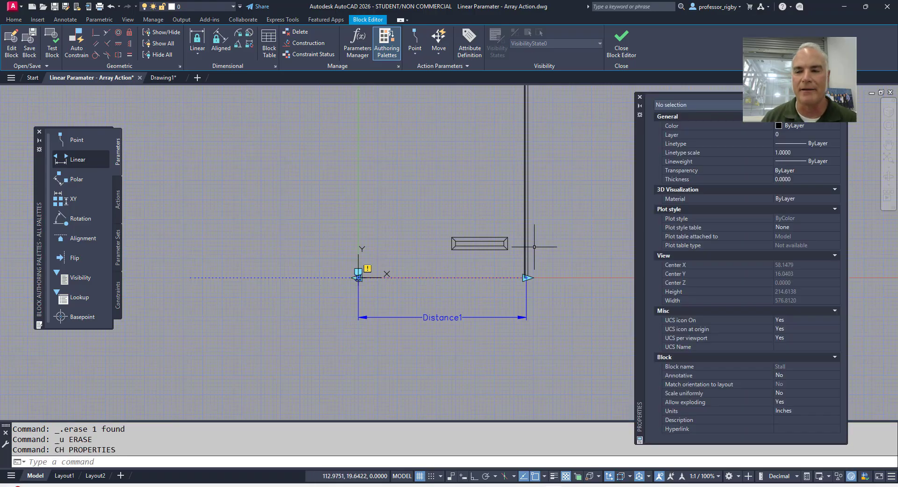
left_click(505, 315)
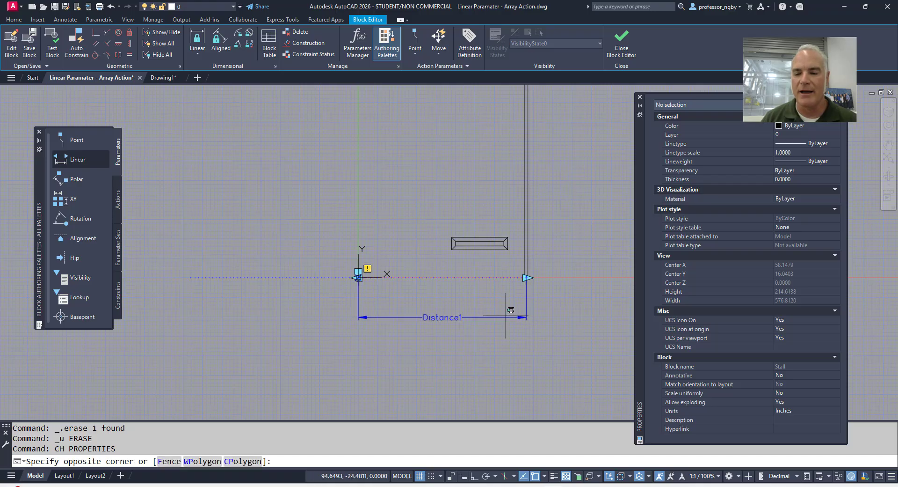
left_click(363, 339)
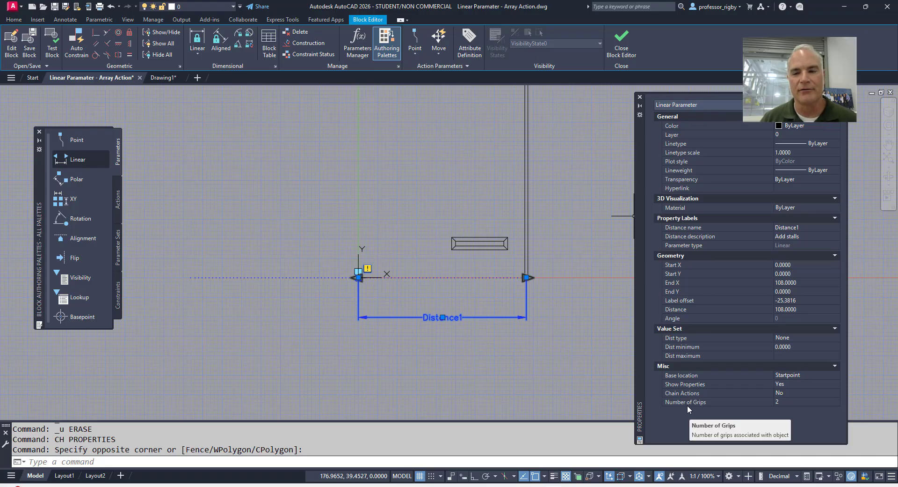
left_click(786, 402)
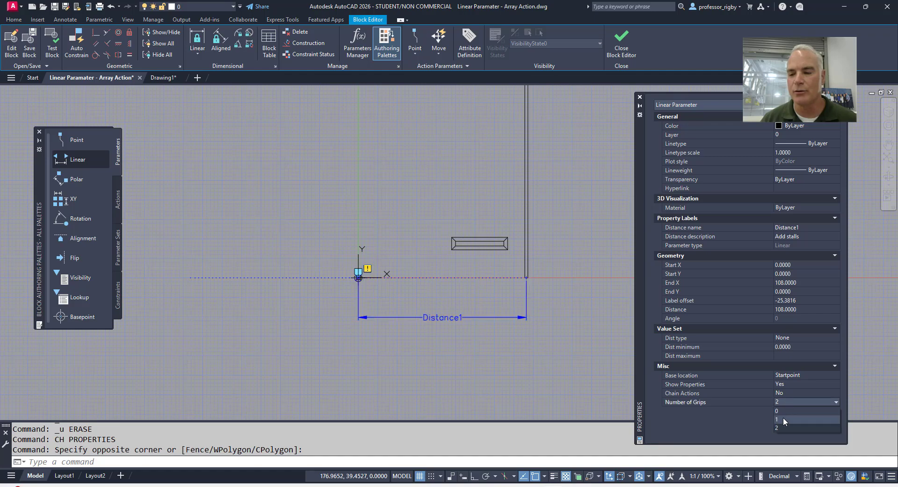
left_click(782, 419)
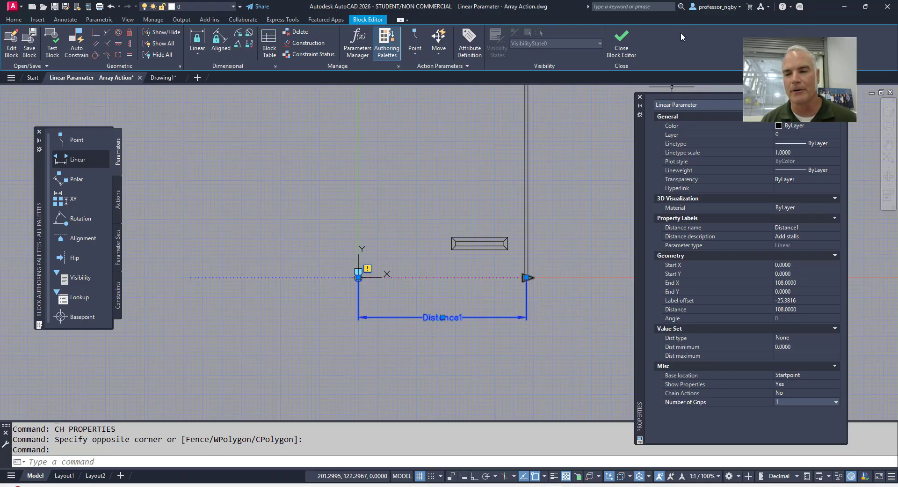
left_click(640, 97)
key("Escape")
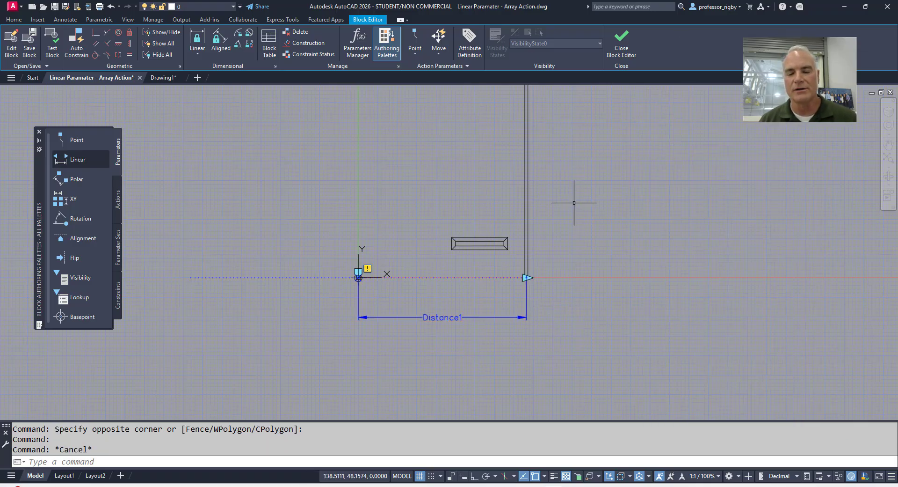
scroll(575, 199, "down", 2)
scroll(475, 246, "up", 2)
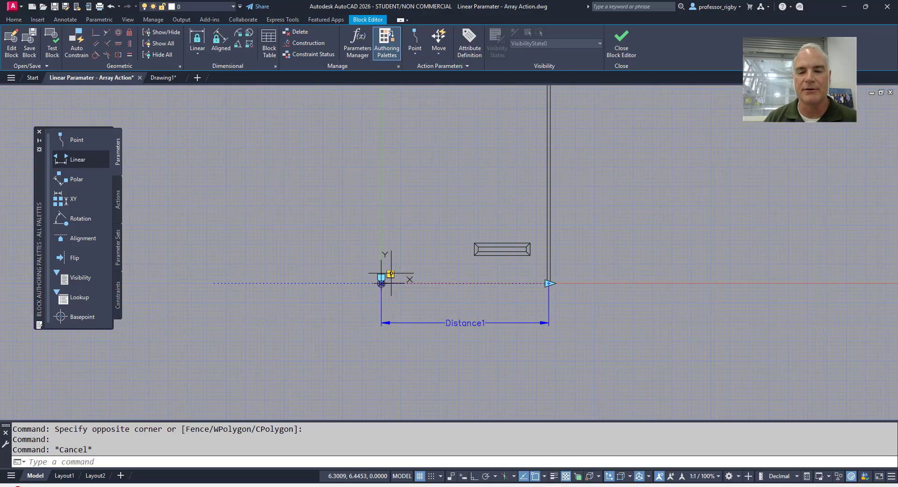
mouse_move(391, 273)
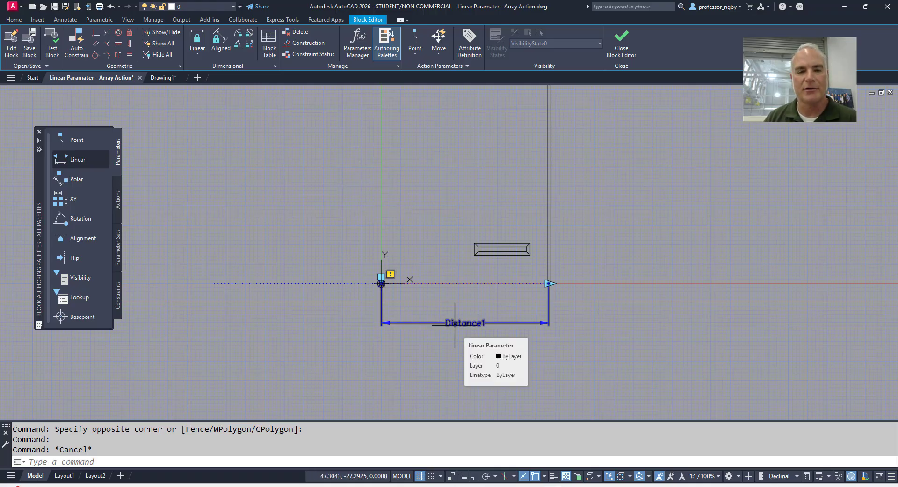
left_click(118, 204)
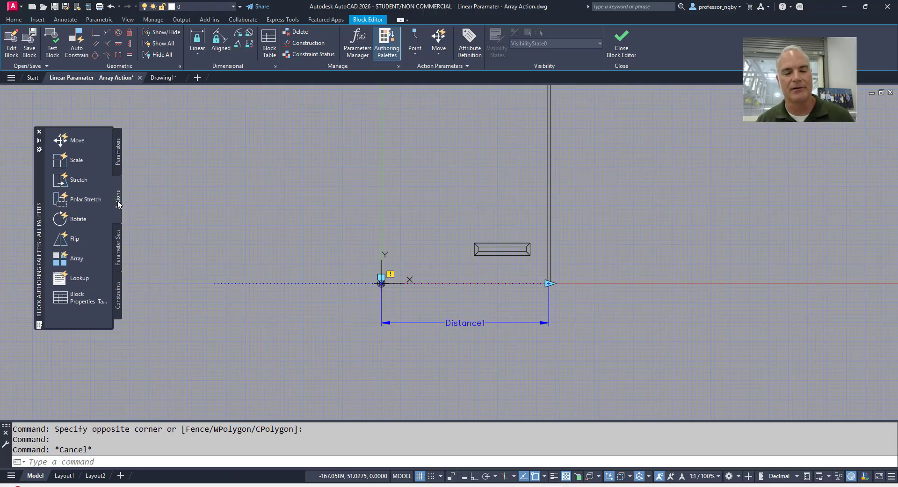
left_click(118, 203)
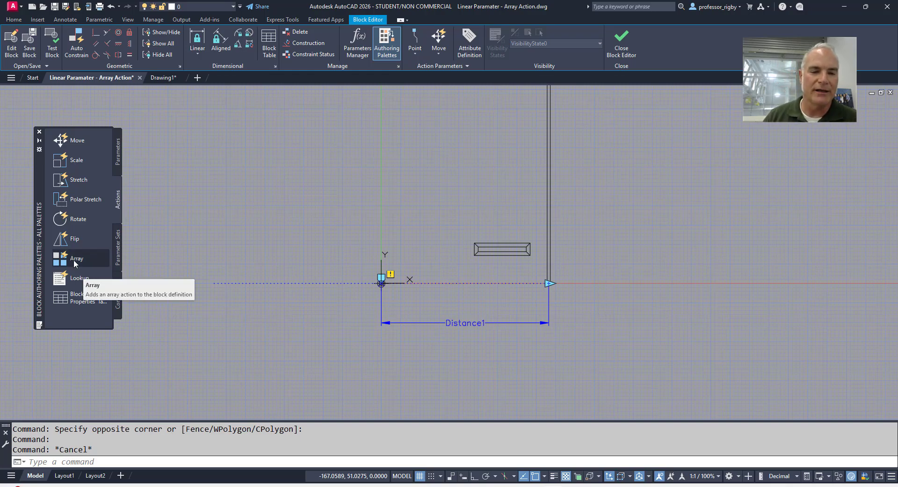
left_click(118, 152)
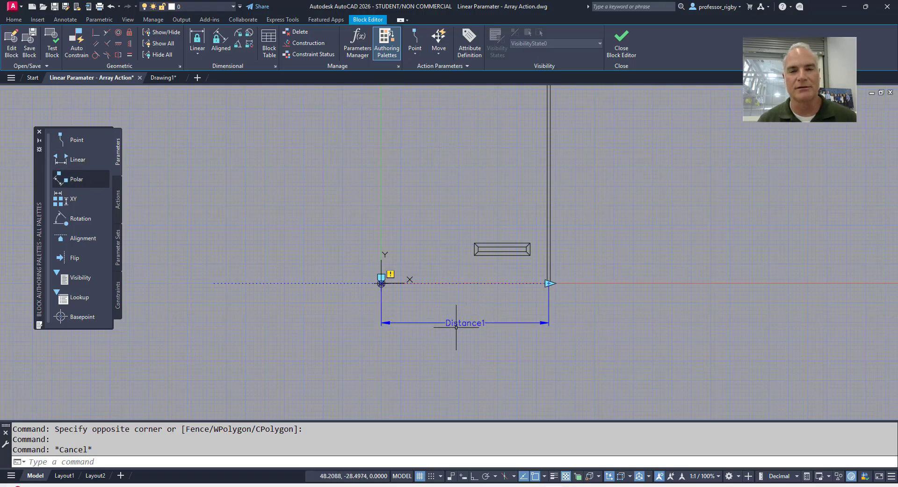
- Add an Array action to the linear parameter with all the stall geometry as its selection set and a column distance of 108
left_click(119, 201)
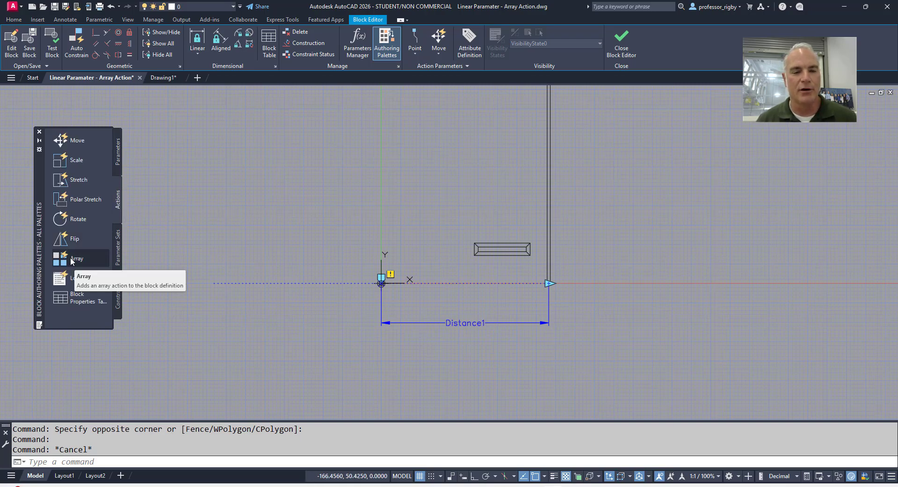
left_click(70, 258)
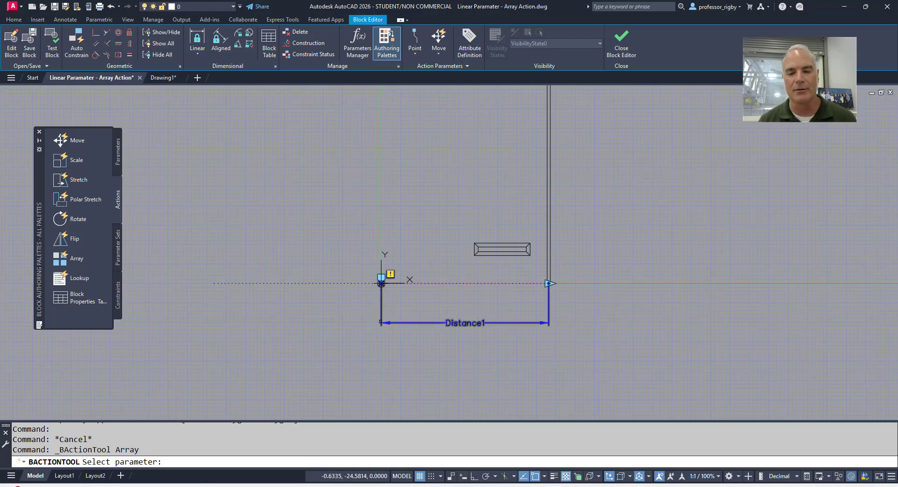
left_click(380, 322)
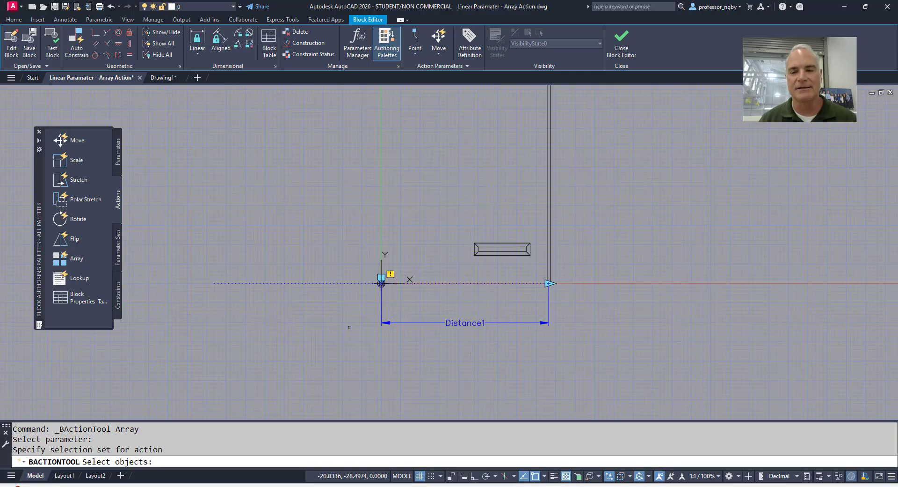
scroll(349, 327, "down", 2)
left_click(563, 367)
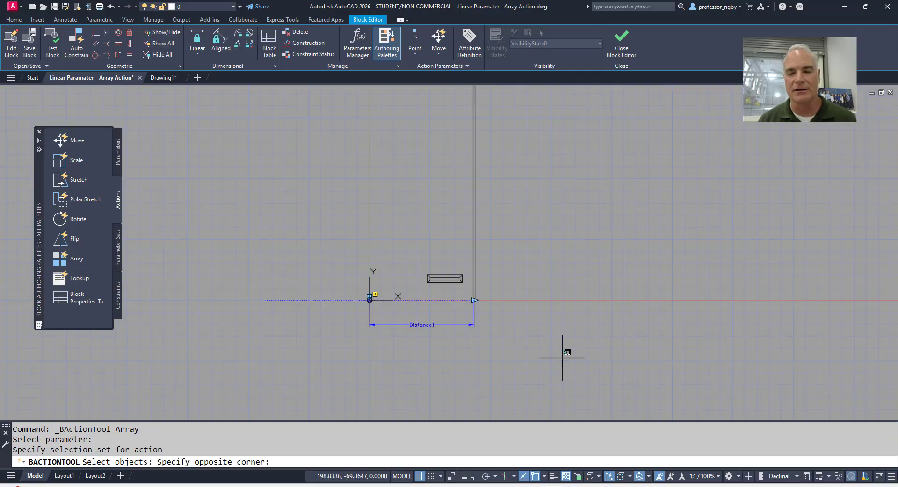
left_click(315, 180)
middle_click_drag(316, 180, 327, 296)
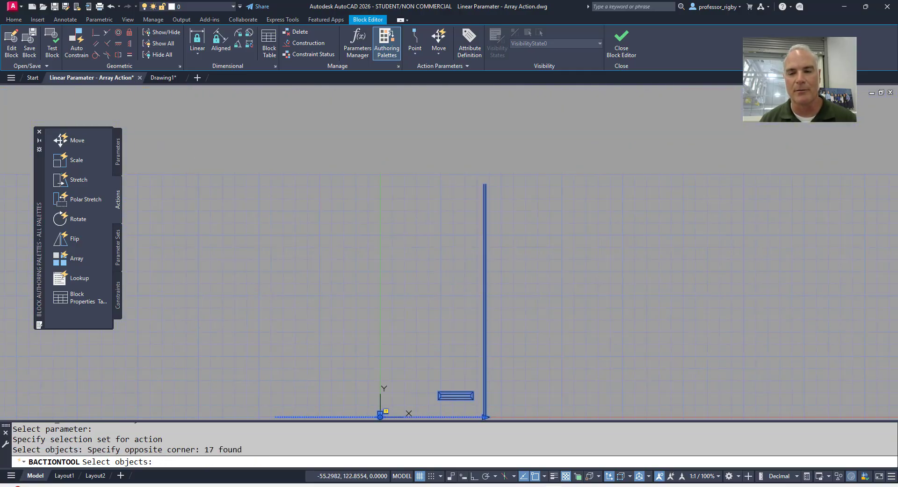
left_click(592, 282)
left_click(374, 106)
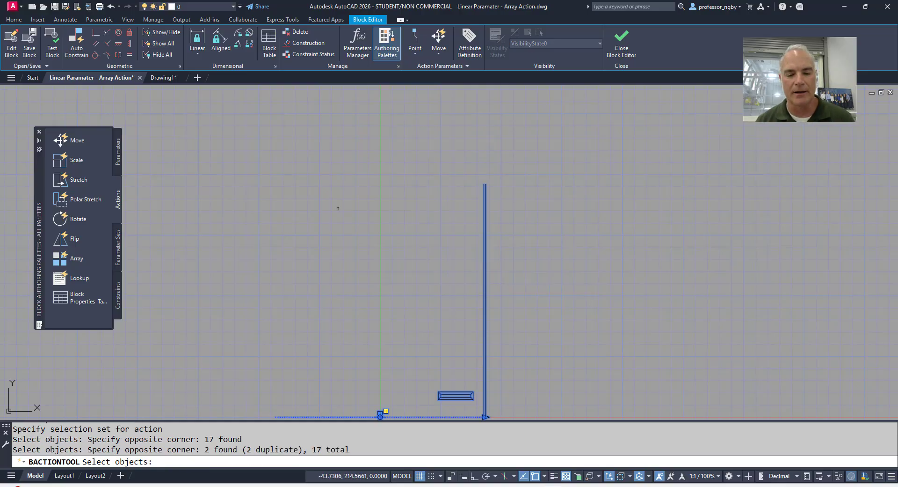
key("Return")
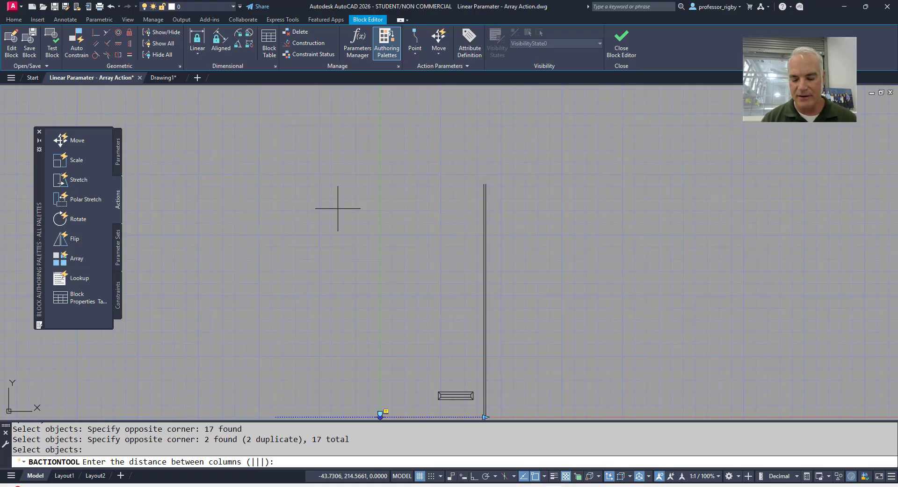
type("108")
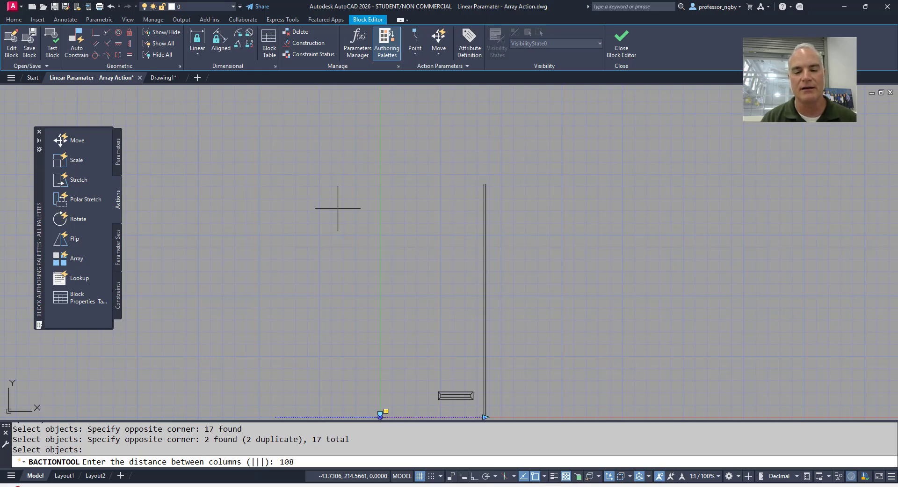
key("Return")
scroll(338, 208, "down", 2)
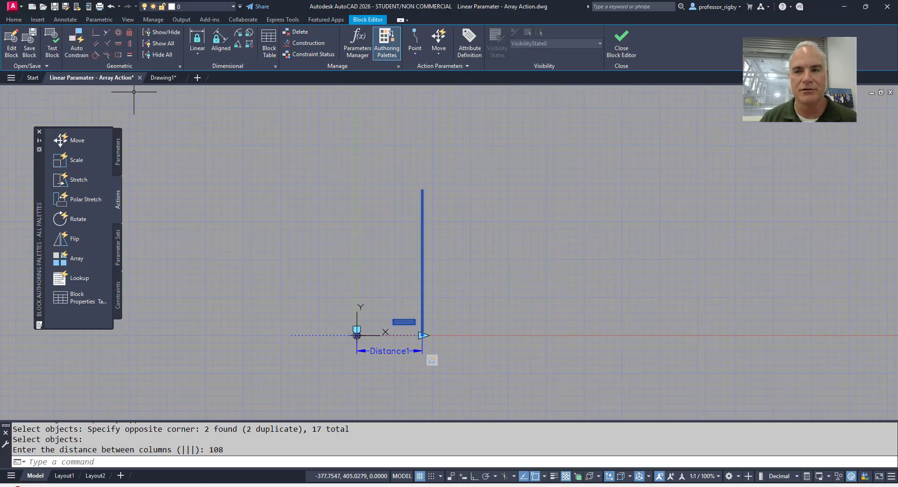
- Close the Block Editor and save the changes to the block
left_click(622, 48)
left_click(447, 225)
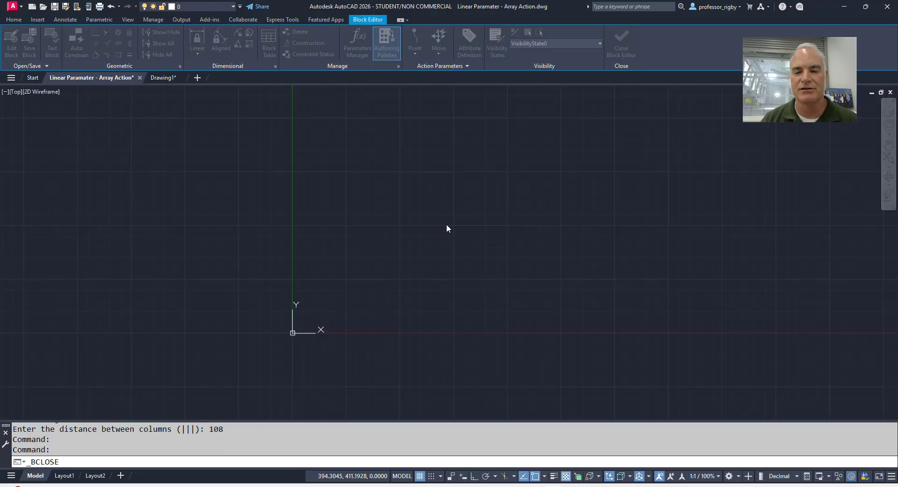
scroll(385, 227, "down", 2)
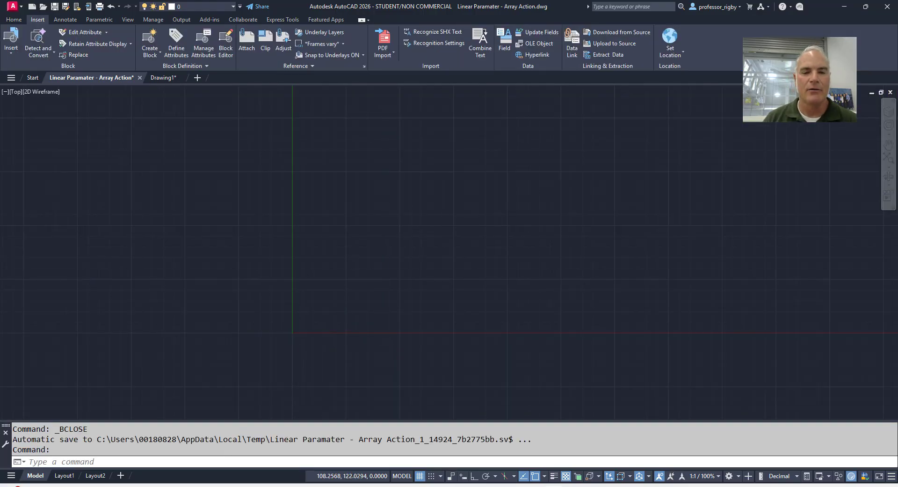
- Draw an L-shaped polyline with Ortho on, running straight down and then far to the right, as the parking area's boundary
middle_click_drag(403, 222, 267, 237)
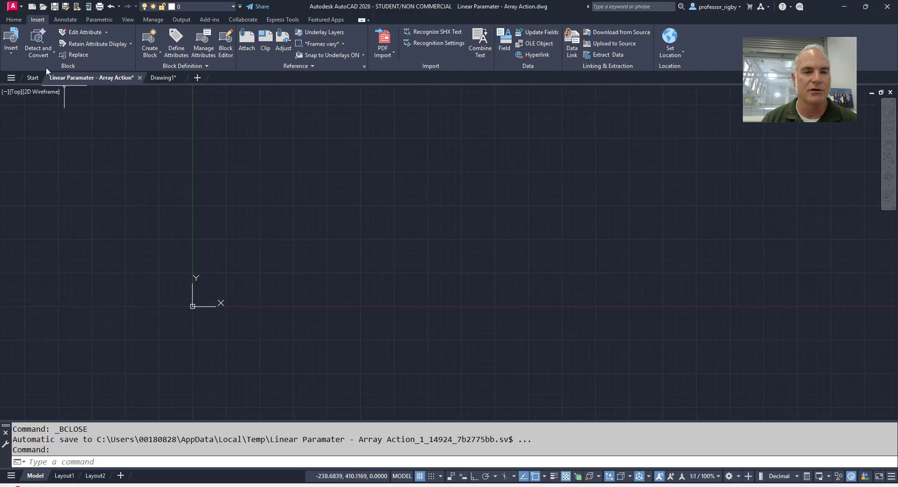
left_click(14, 20)
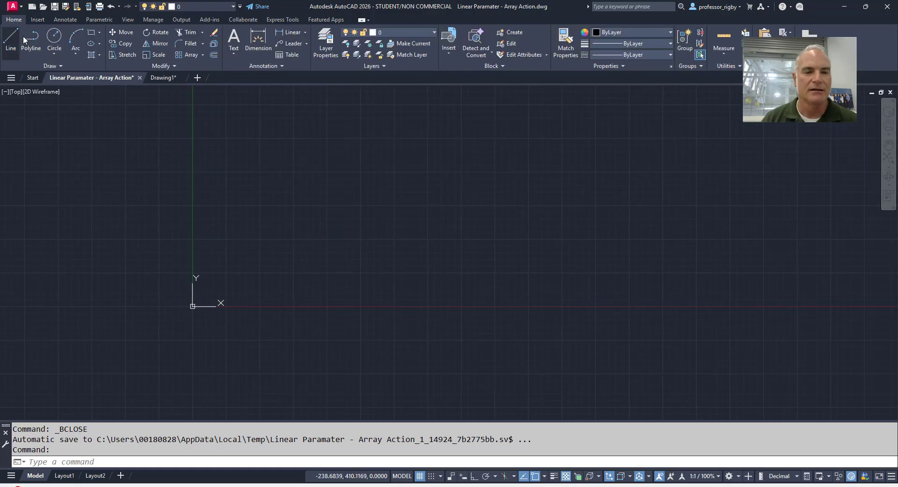
left_click(30, 37)
left_click(321, 137)
key("F8")
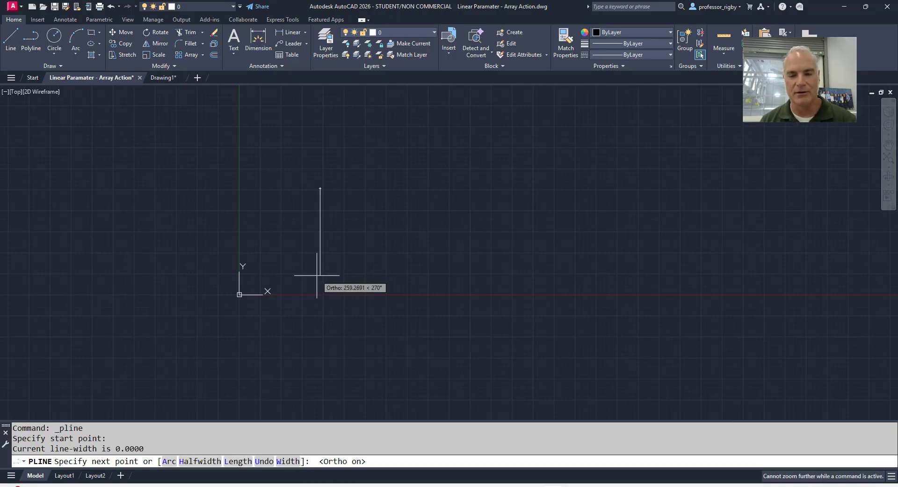
left_click(307, 357)
scroll(795, 339, "down", 4)
middle_click_drag(796, 339, 410, 286)
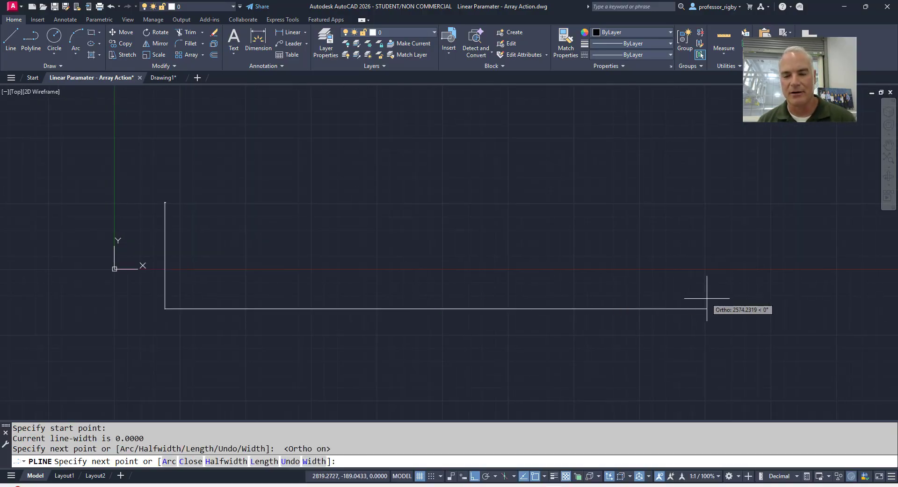
left_click(758, 309)
key("Return")
middle_click_drag(378, 213, 379, 211)
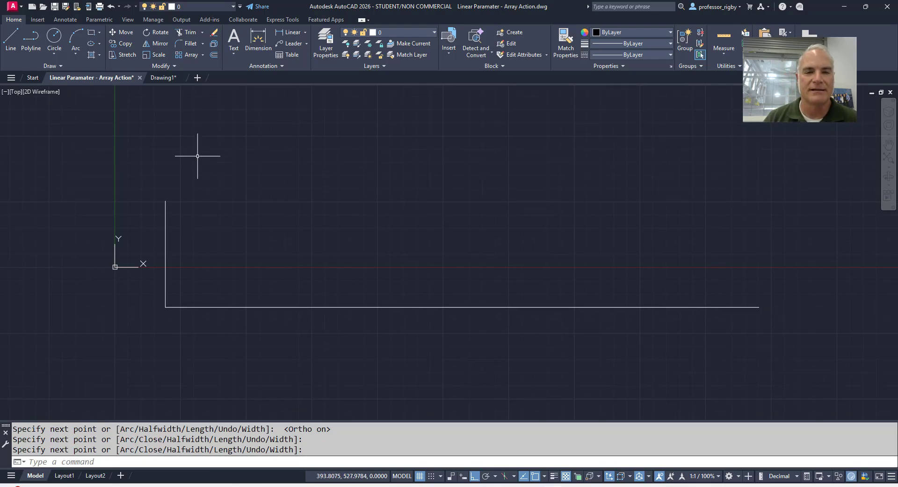
- Insert the Stall block with its insertion point snapped to the endpoint at the polyline's lower-left corner
left_click(31, 20)
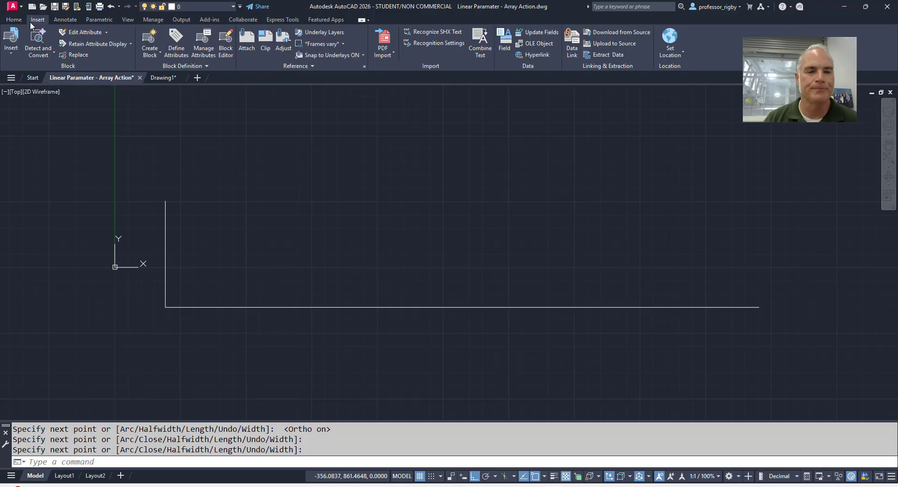
left_click(14, 40)
left_click(31, 82)
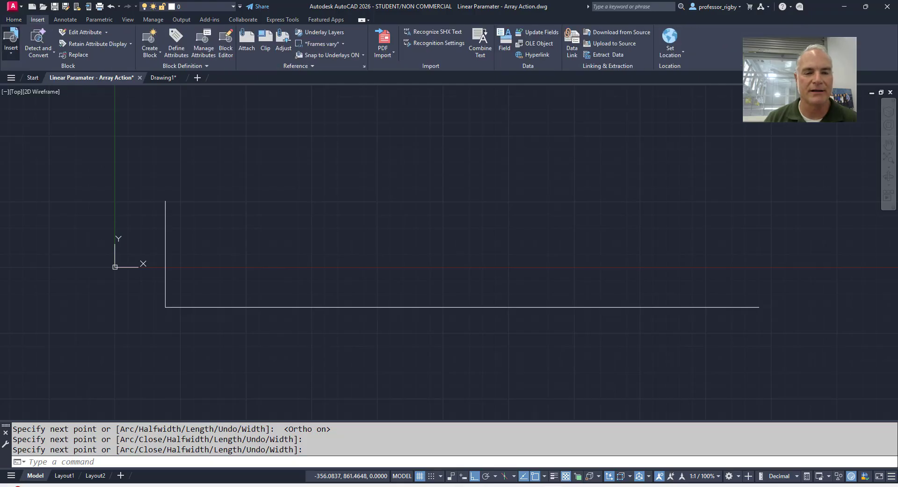
scroll(229, 216, "up", 2)
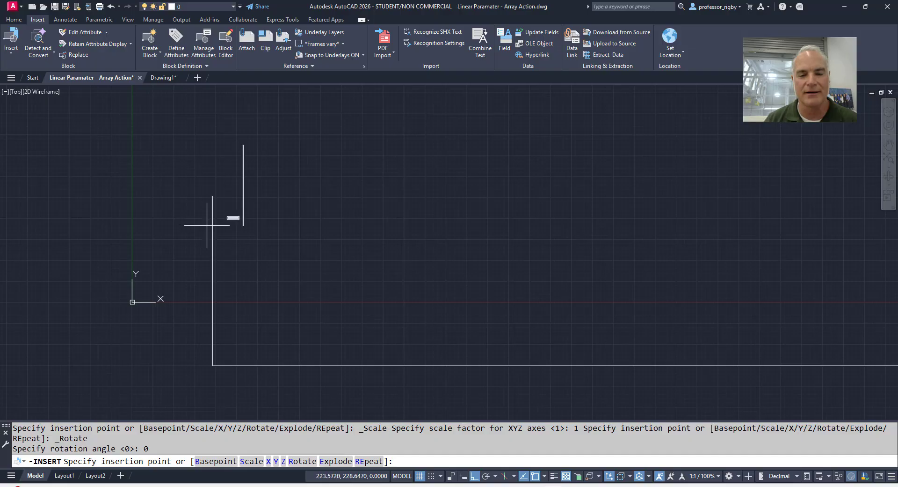
mouse_move(188, 375)
middle_mouse_down()
mouse_move(170, 341)
mouse_move(173, 251)
middle_mouse_up()
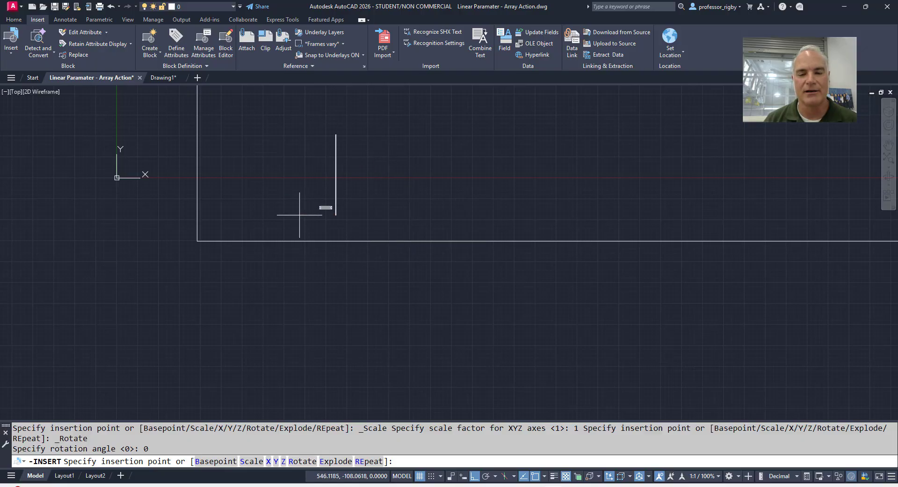
right_click(238, 198, "shift")
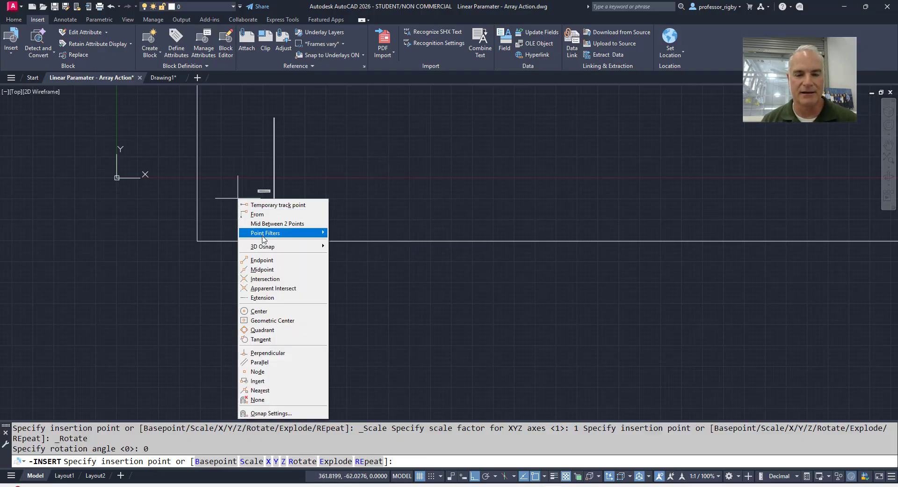
left_click(262, 259)
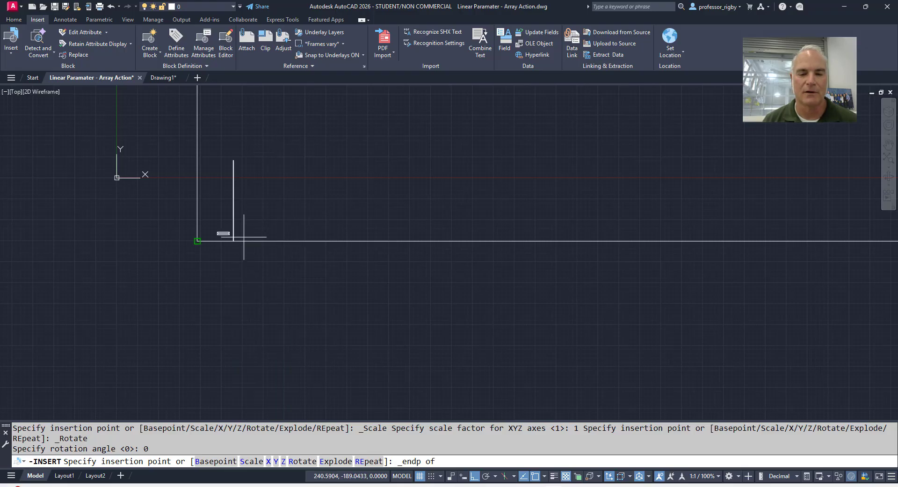
left_click(244, 237)
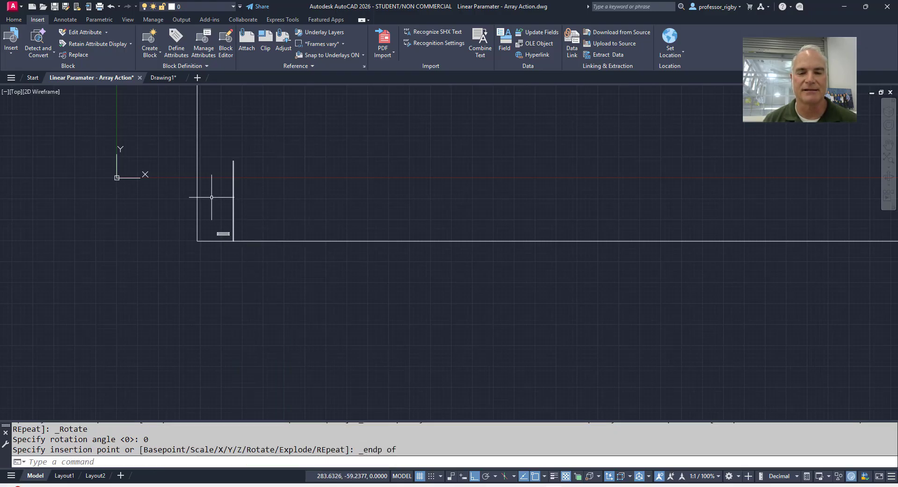
- Stretch the inserted block's linear grip to the right along the baseline until it holds ten stalls, and clear the selection
left_click(256, 207)
left_click(230, 193)
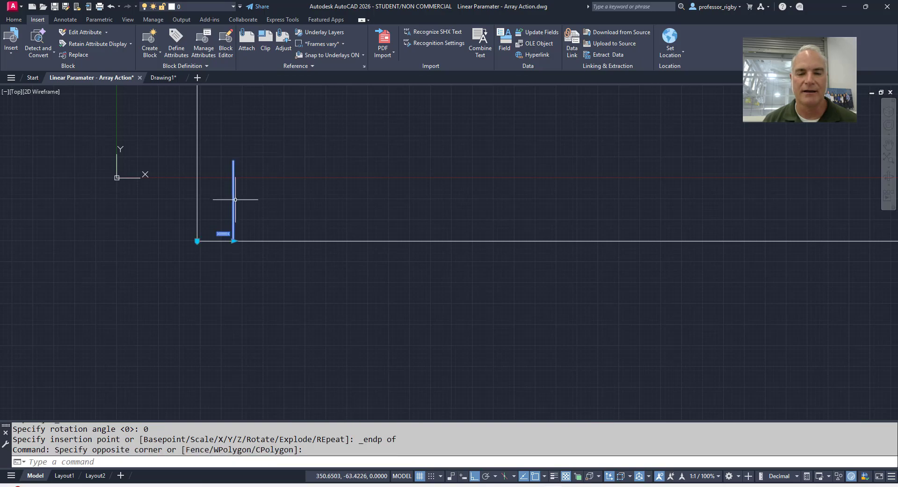
left_click(234, 240)
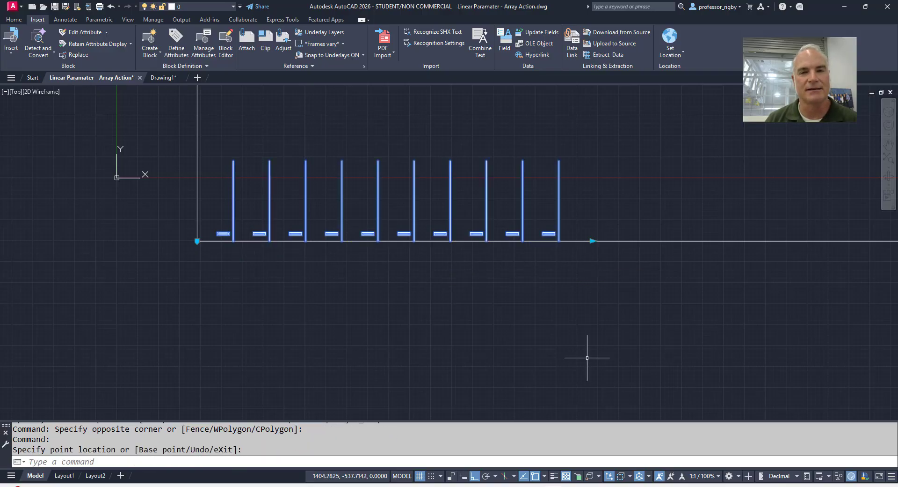
key("Escape")
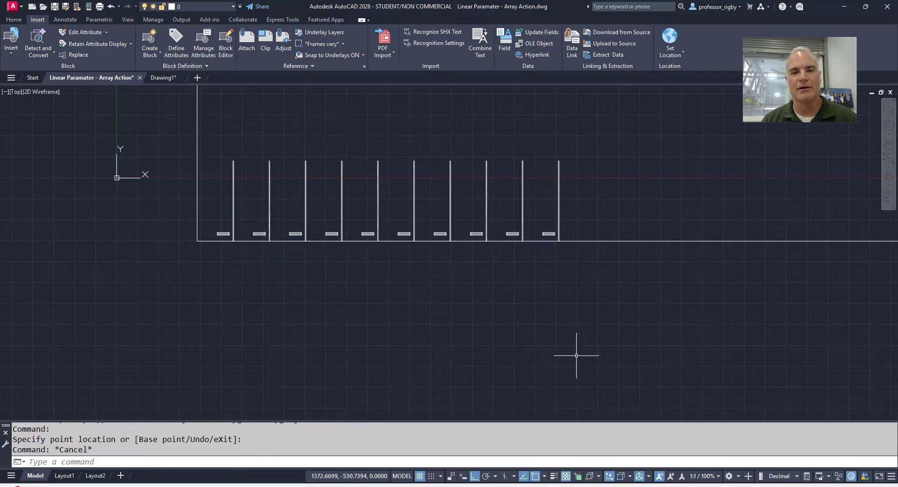